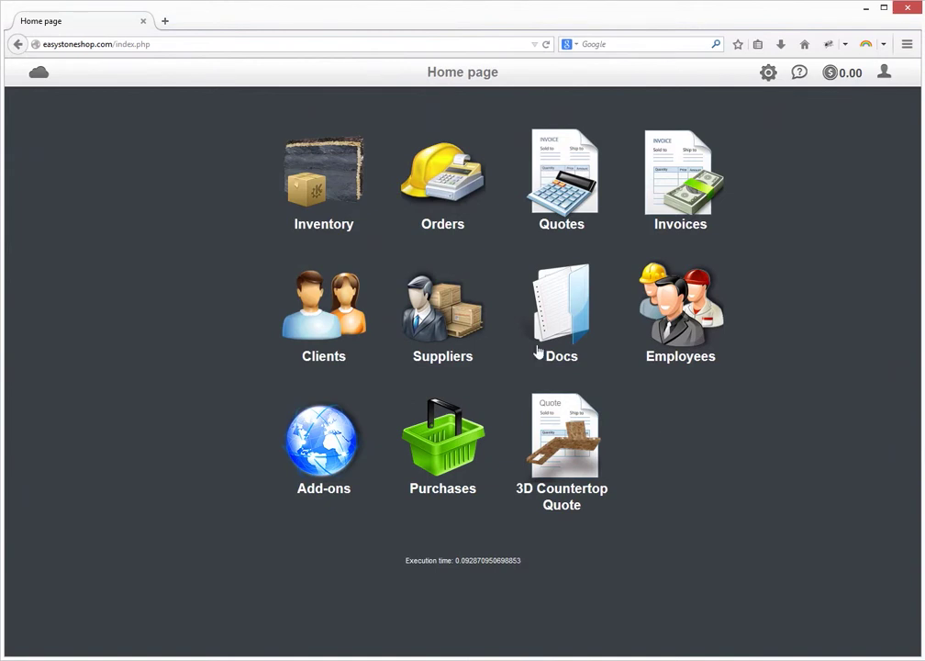
Step: Show 100 inventory entries per page so all 45 products fit on one page
left_click(316, 213)
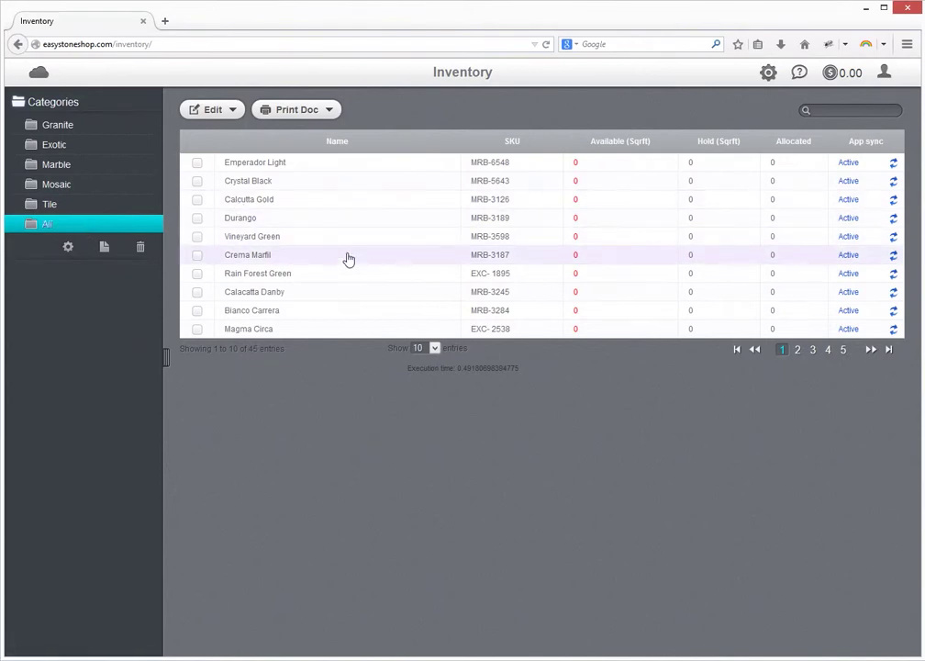
left_click(435, 348)
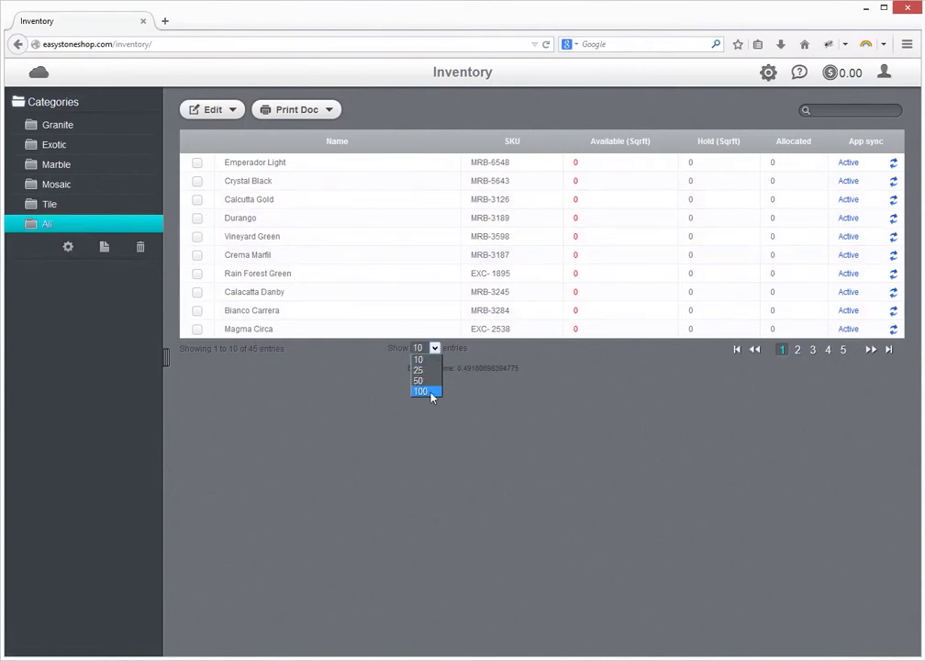
left_click(425, 392)
scroll(440, 386, "down", 5)
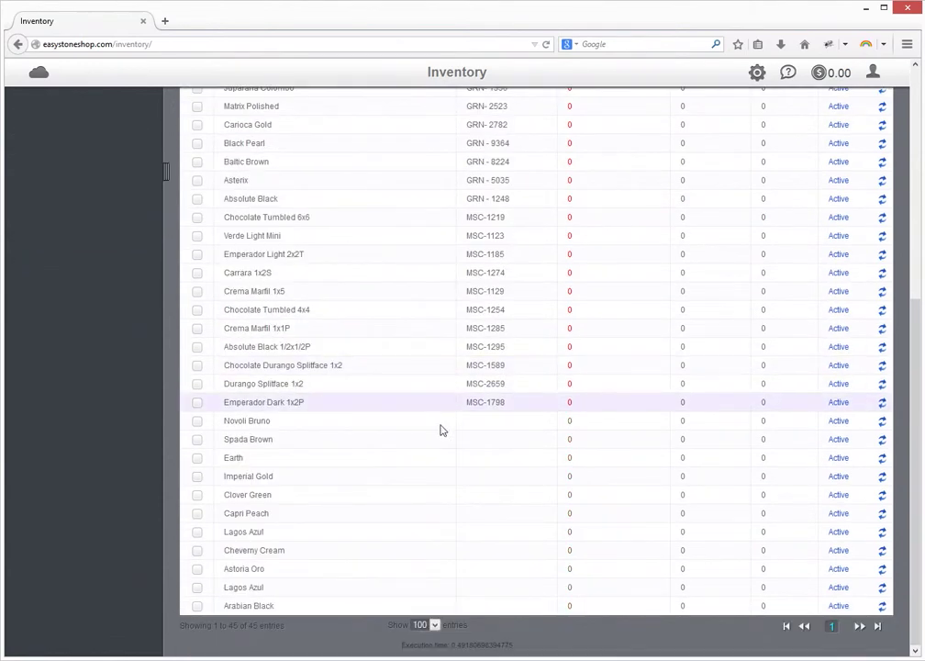
scroll(438, 454, "up", 3)
scroll(436, 476, "up", 3)
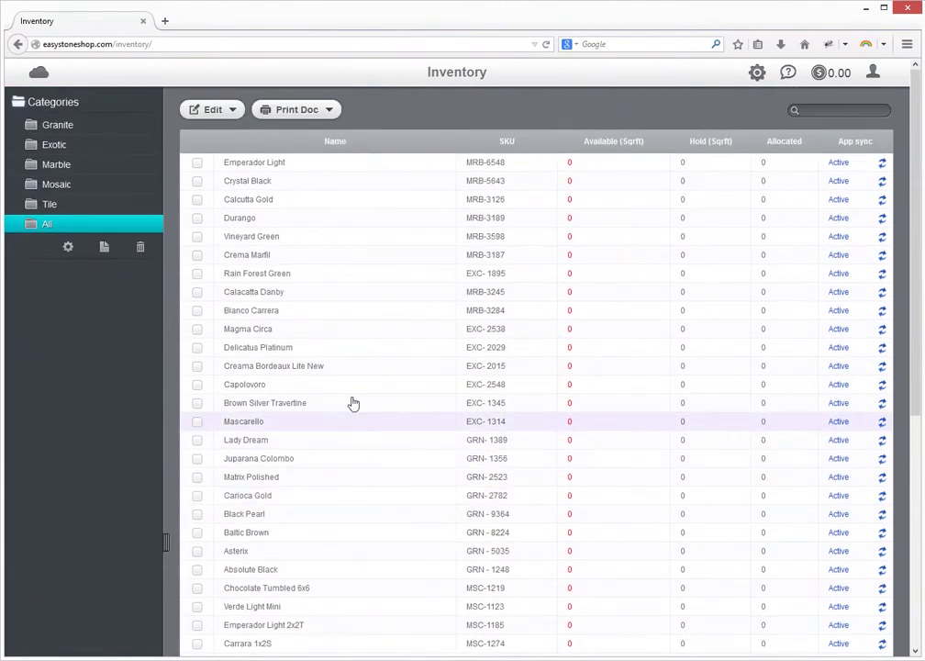
Step: Filter the inventory to the Granite category with 100 entries per page
left_click(55, 131)
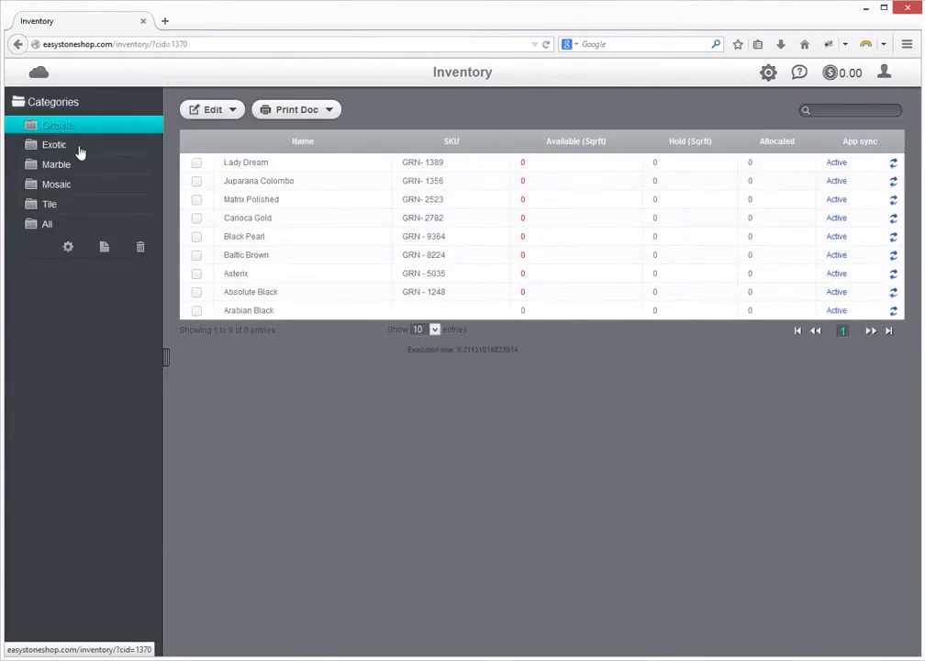
left_click(428, 329)
left_click(424, 373)
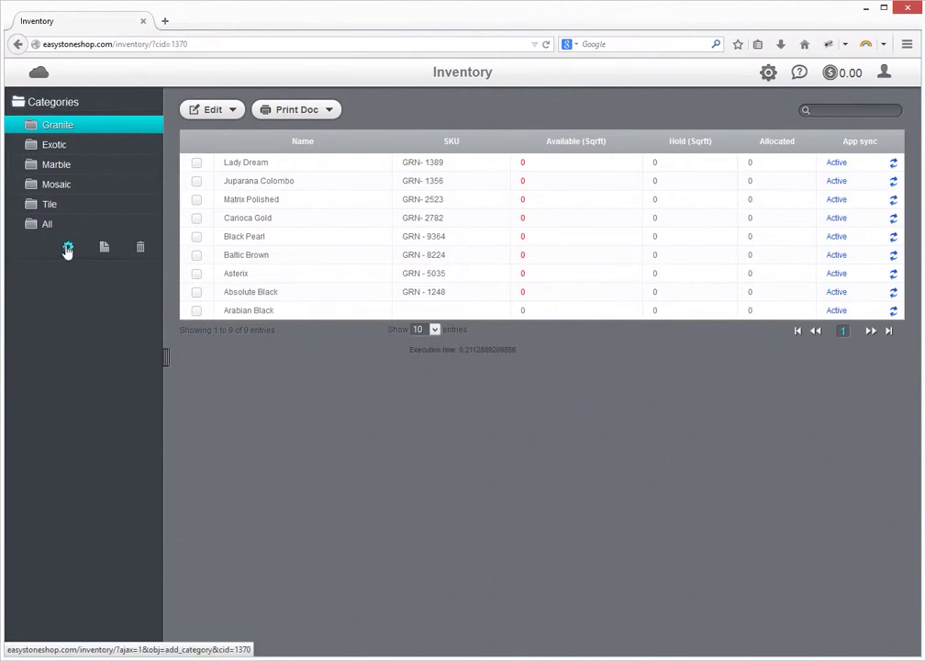
Step: Cancel Granite's settings and its delete confirmation, leaving the category unchanged
left_click(68, 248)
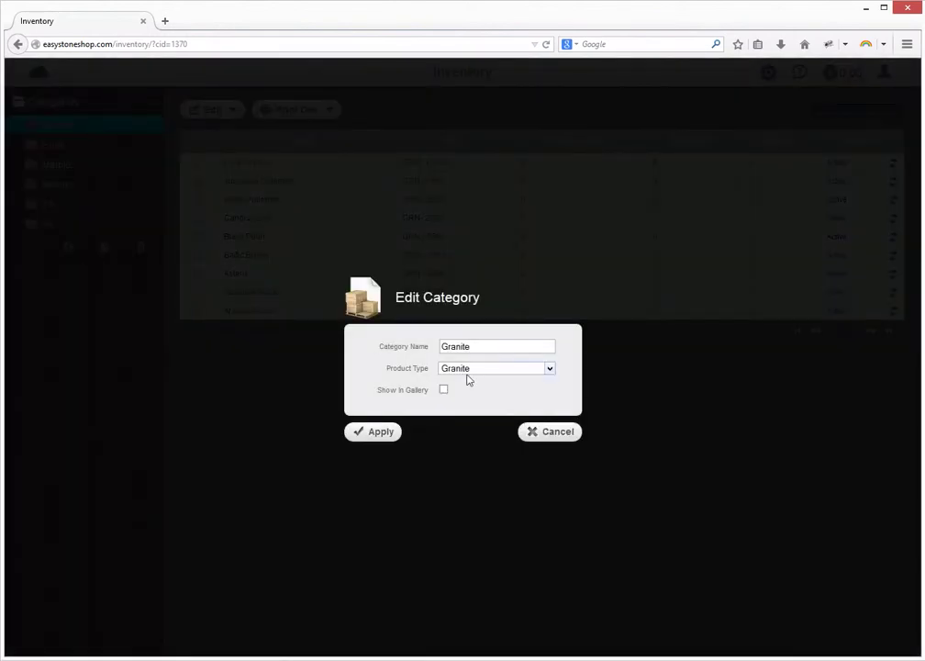
left_click(554, 435)
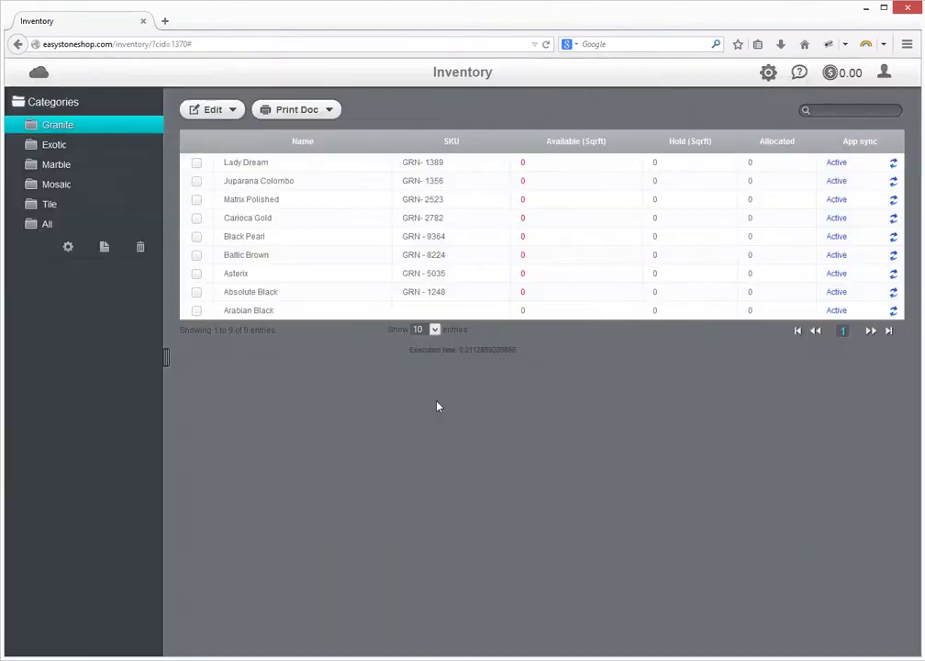
left_click(140, 249)
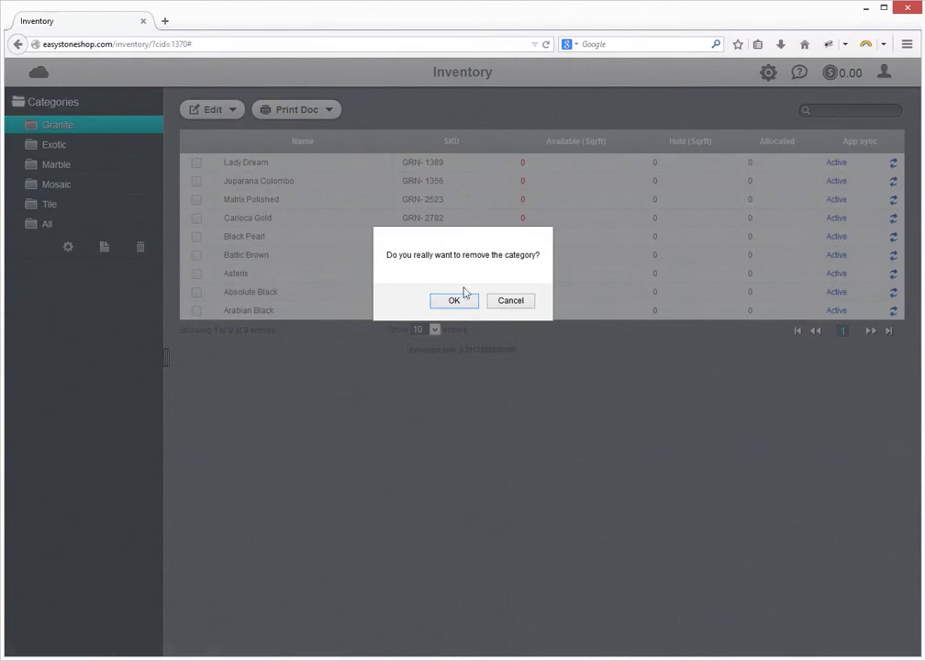
left_click(514, 303)
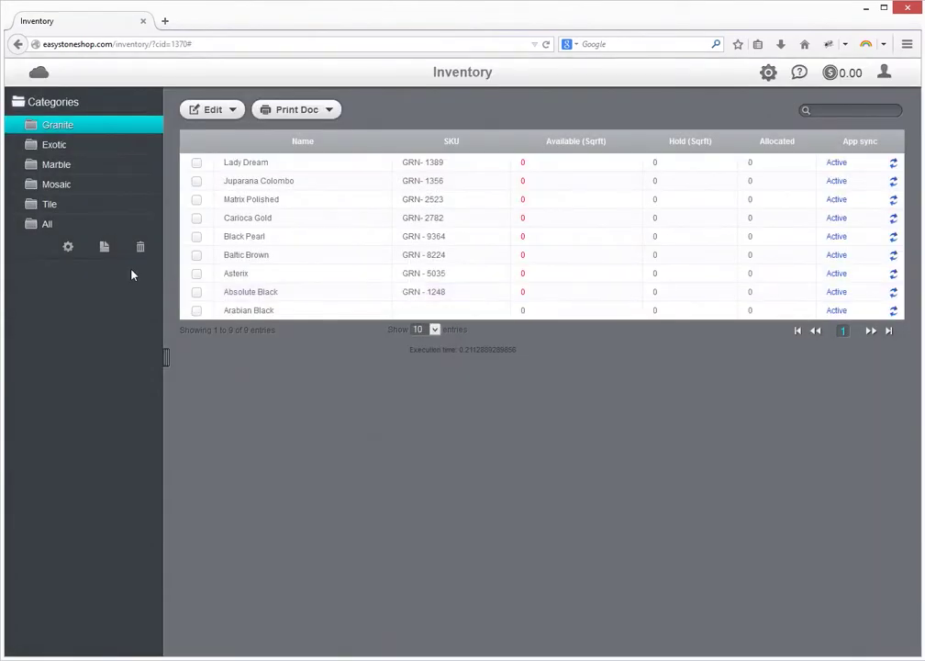
Step: Review the new-category form's Sqrft unit and None product type, then cancel without creating it
left_click(104, 249)
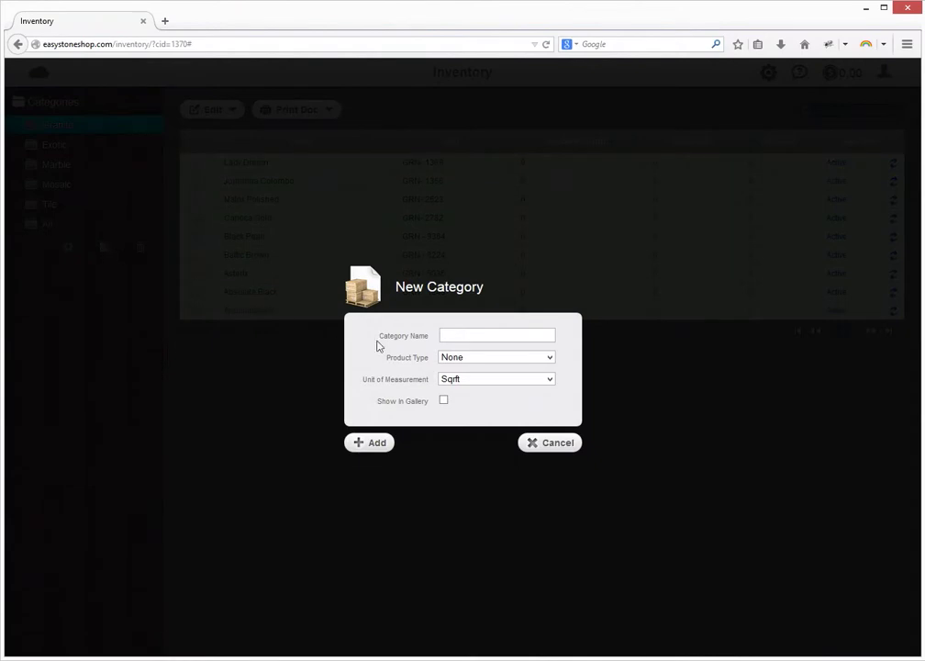
left_click(452, 334)
left_click(495, 381)
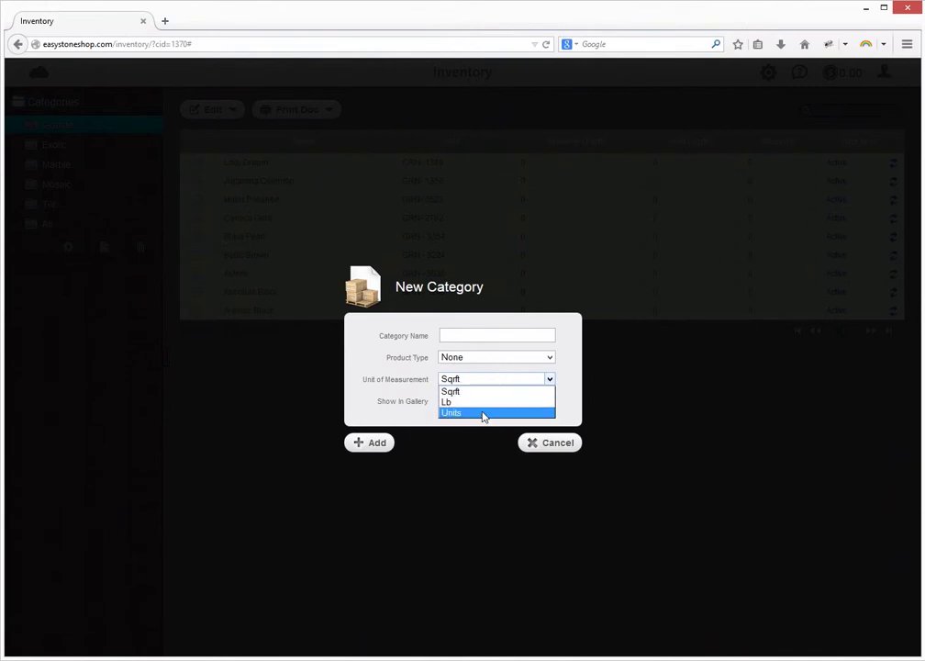
left_click(554, 381)
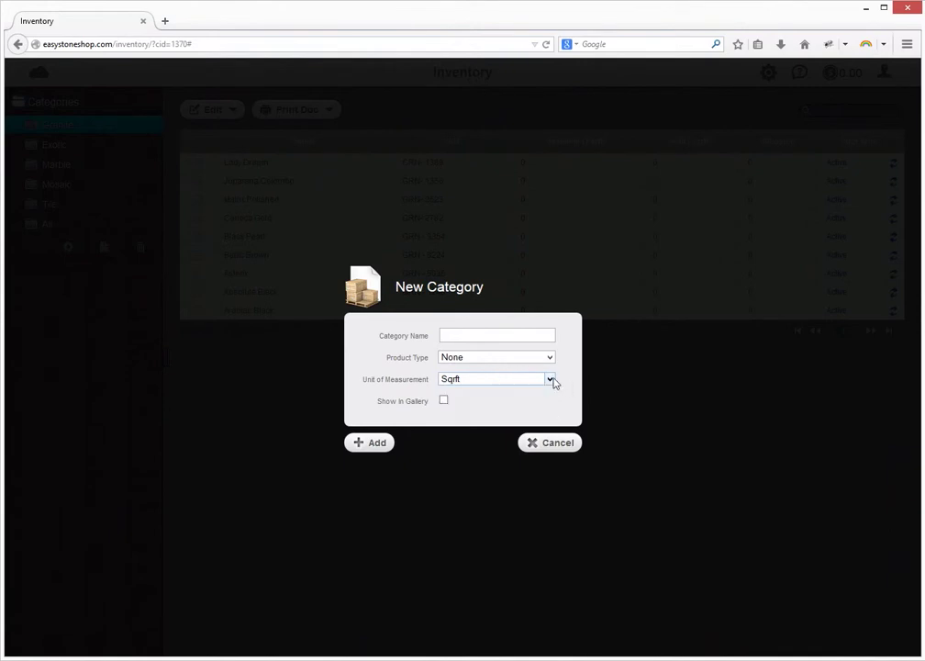
left_click(478, 362)
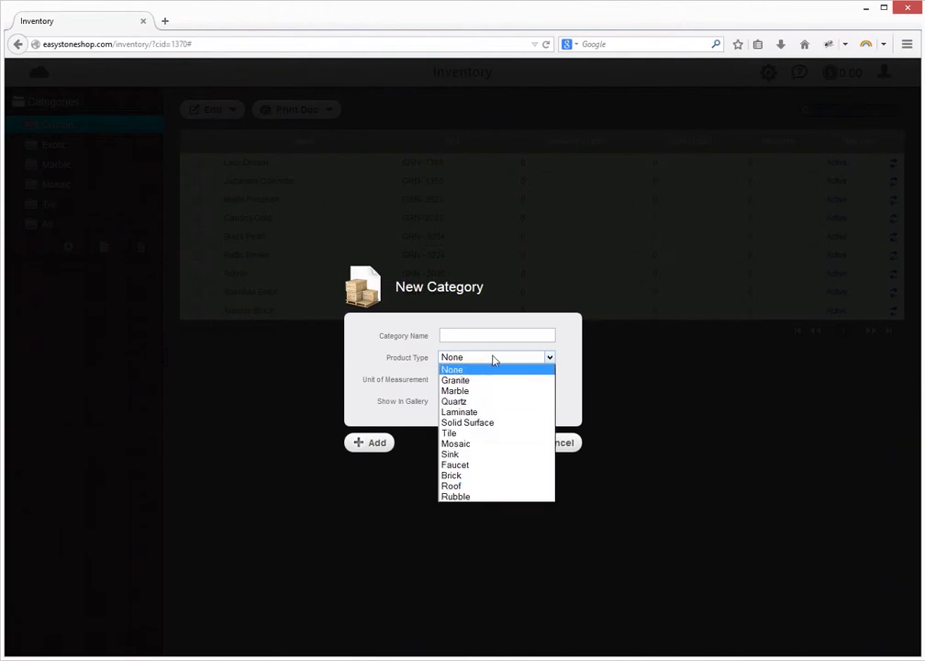
left_click(569, 356)
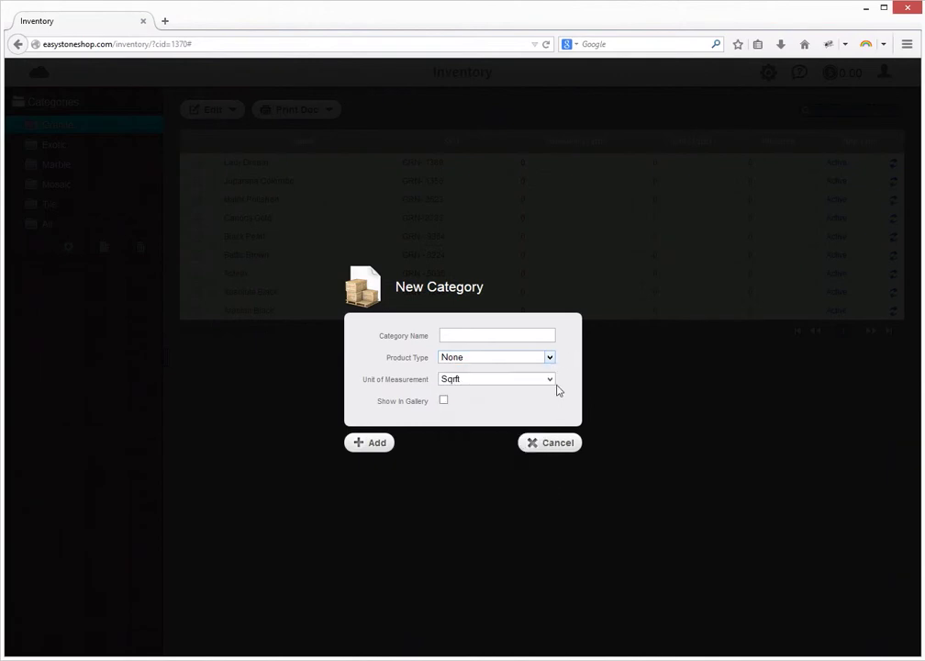
left_click(554, 442)
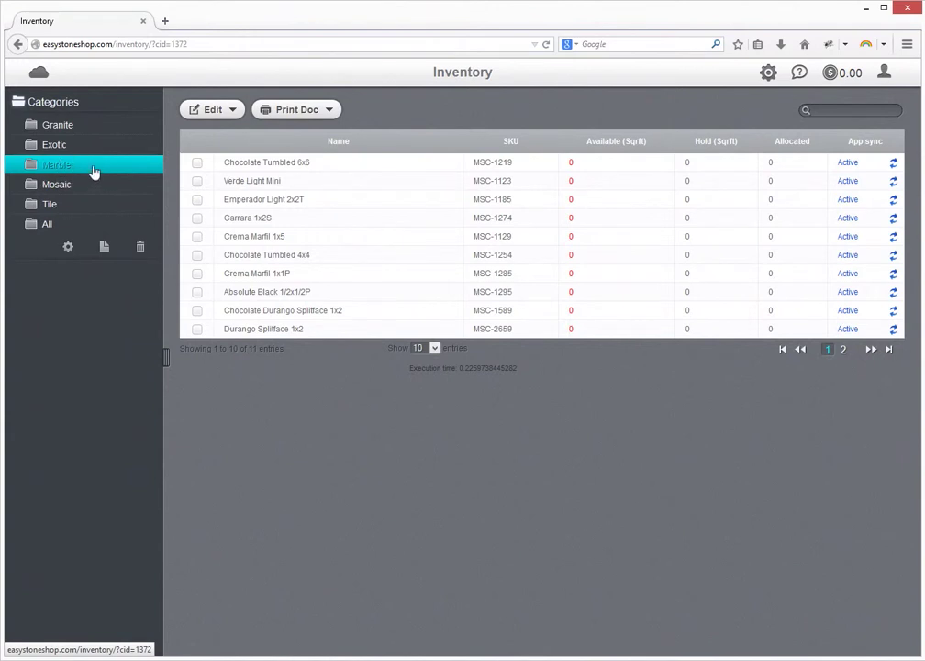
Step: Add a new Marble product from the library, choosing the Crema Marfil tile
left_click(225, 114)
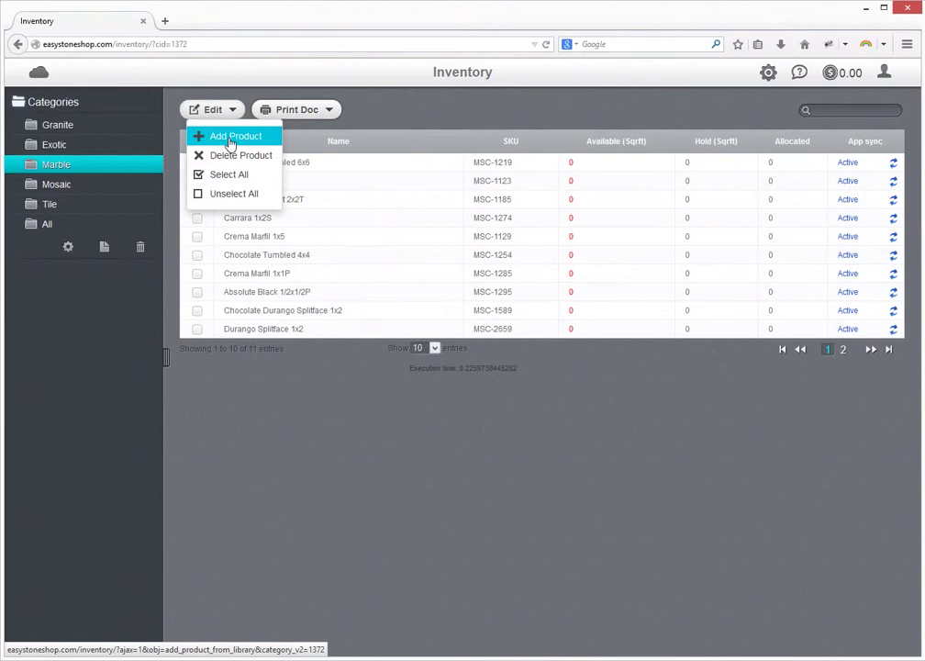
left_click(230, 142)
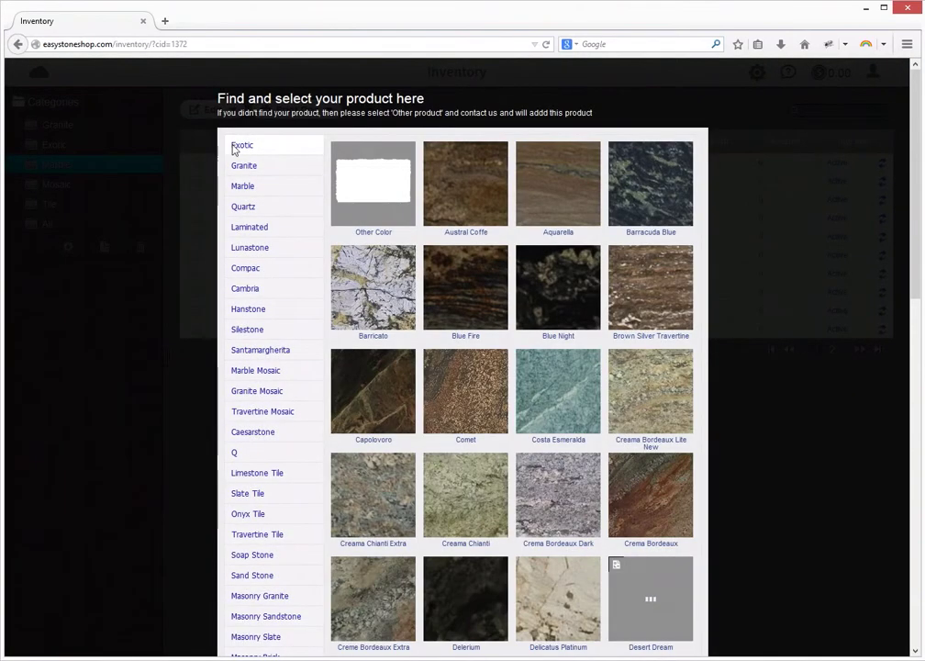
left_click(241, 187)
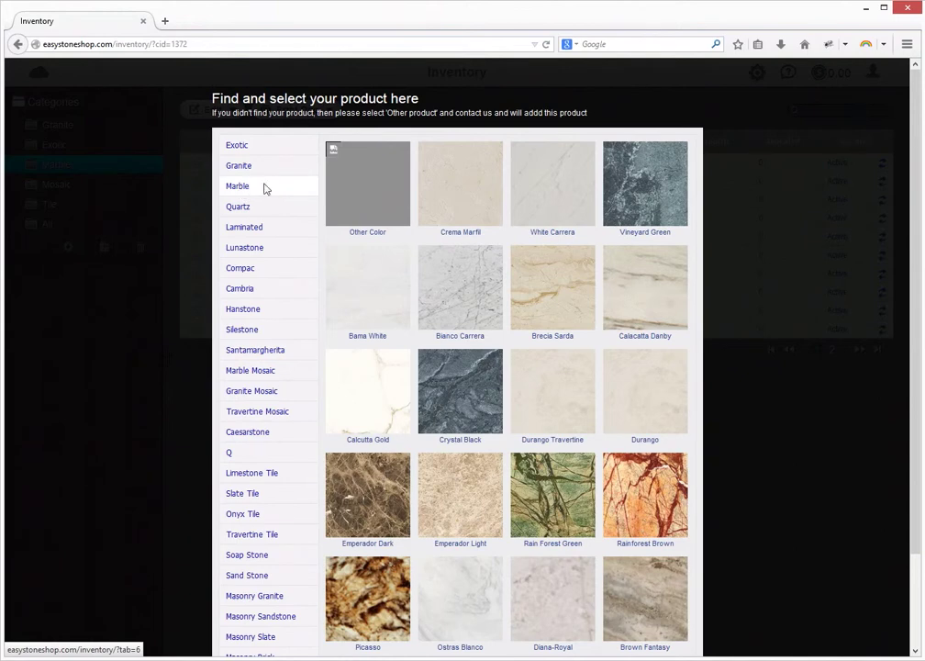
left_click(458, 196)
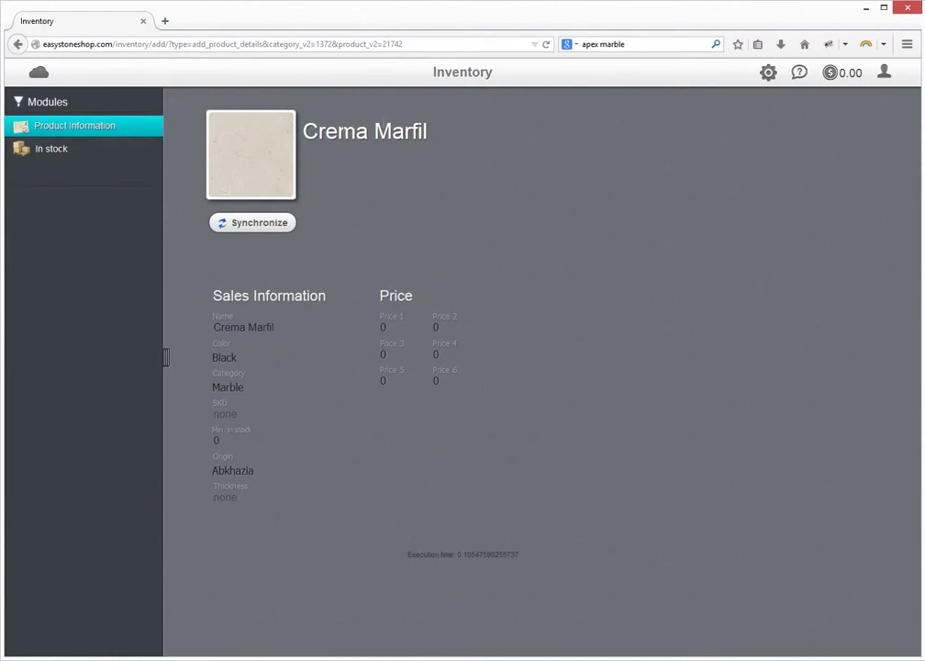
Step: Rename the product to Crema Marfil 4, set colour White, and keep category Marble
left_click(290, 325)
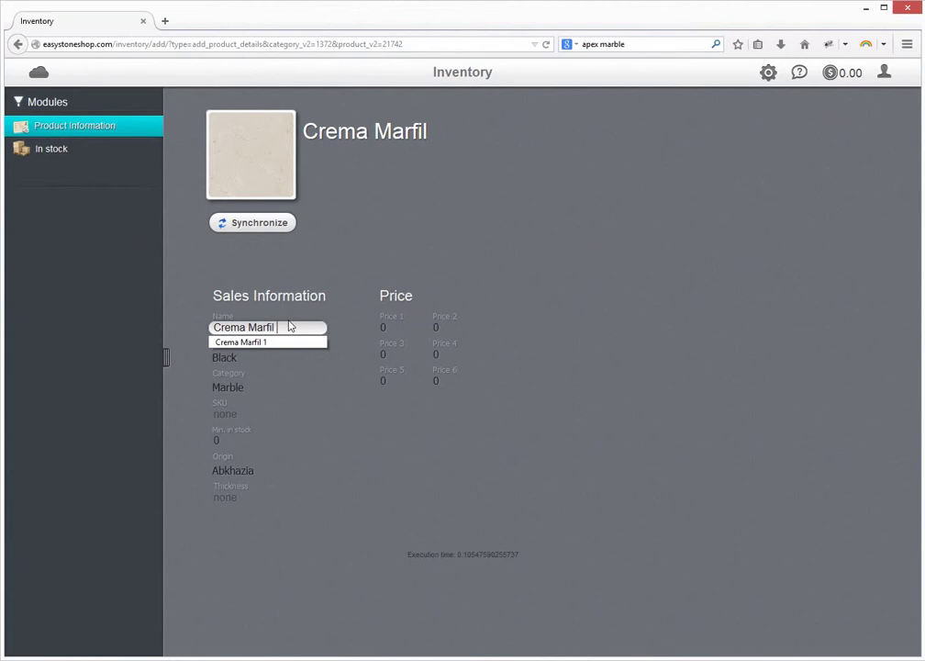
type("4")
left_click(259, 362)
left_click(260, 362)
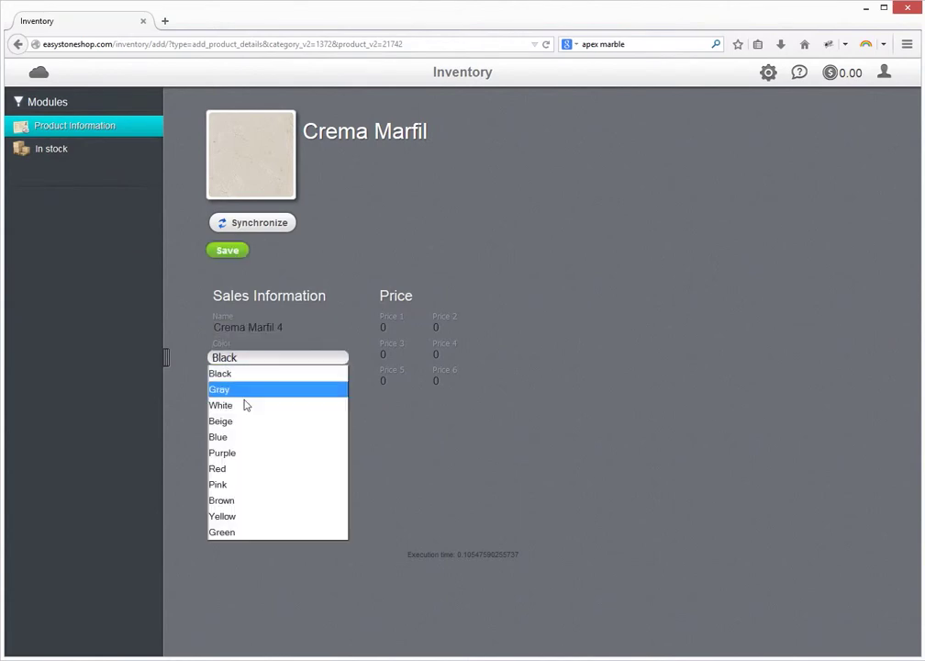
left_click(240, 407)
left_click(240, 388)
left_click(240, 387)
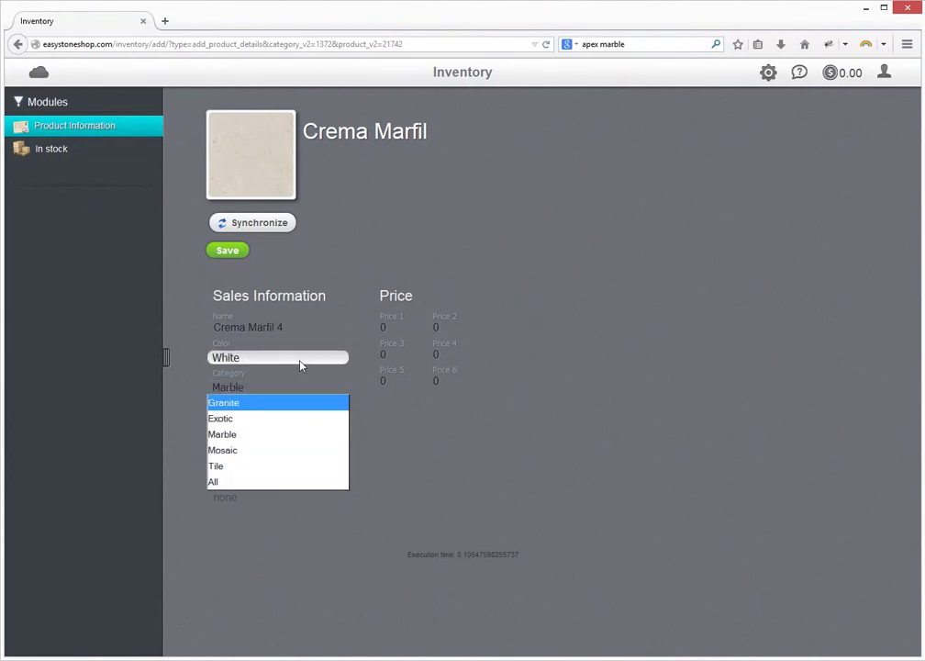
left_click(286, 386)
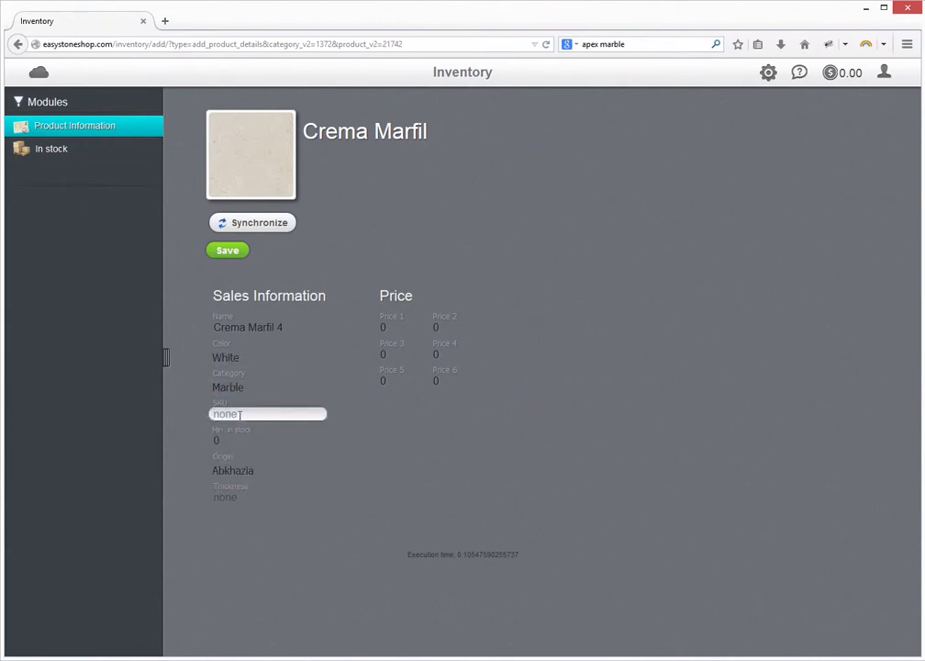
Step: Set the SKU to 'EXC - 3456' and the minimum stock to 50
left_click(239, 415)
type("E")
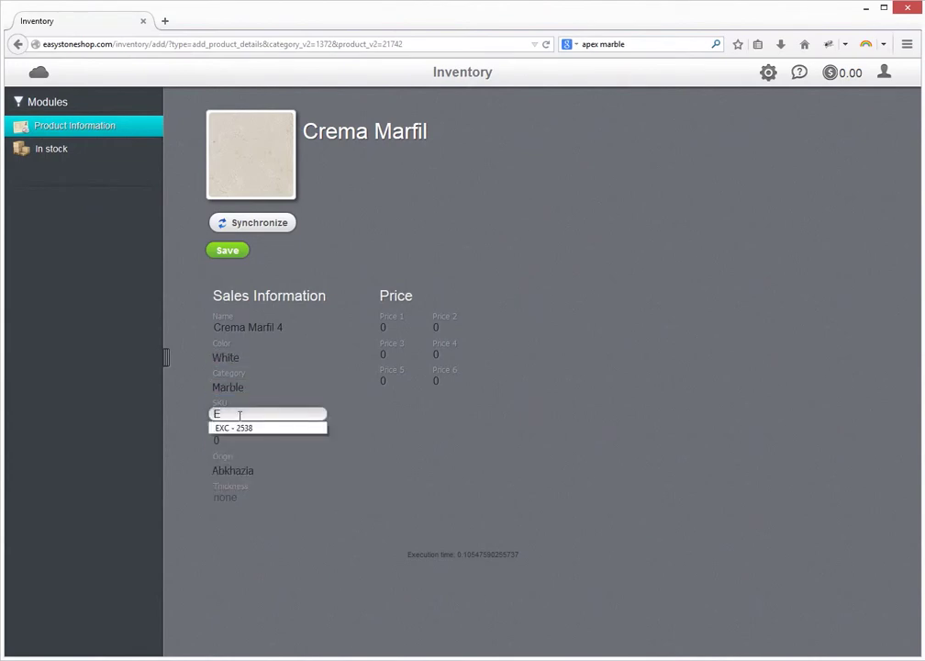
type("XC-")
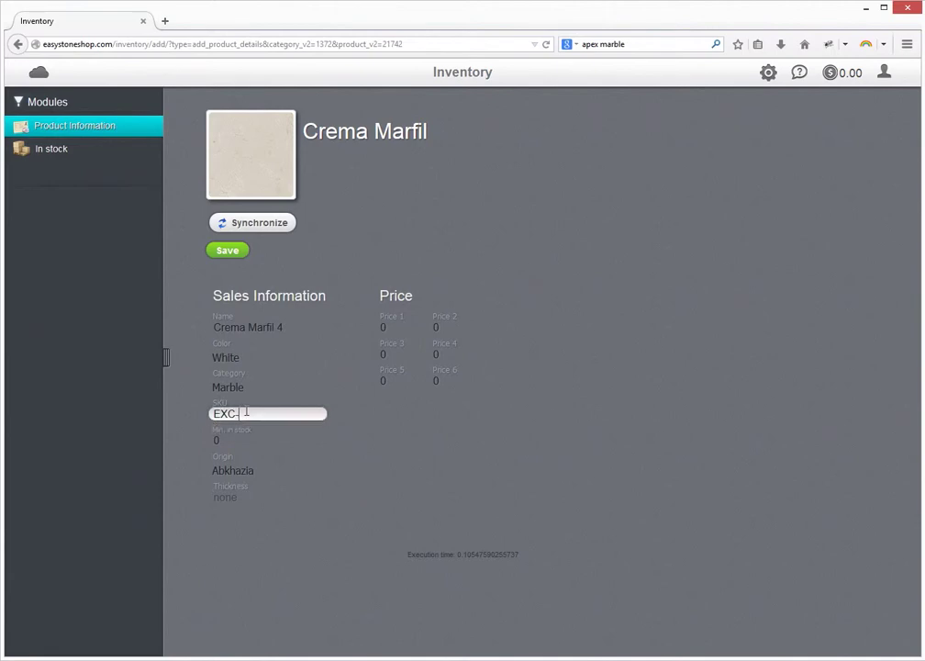
key("BackSpace")
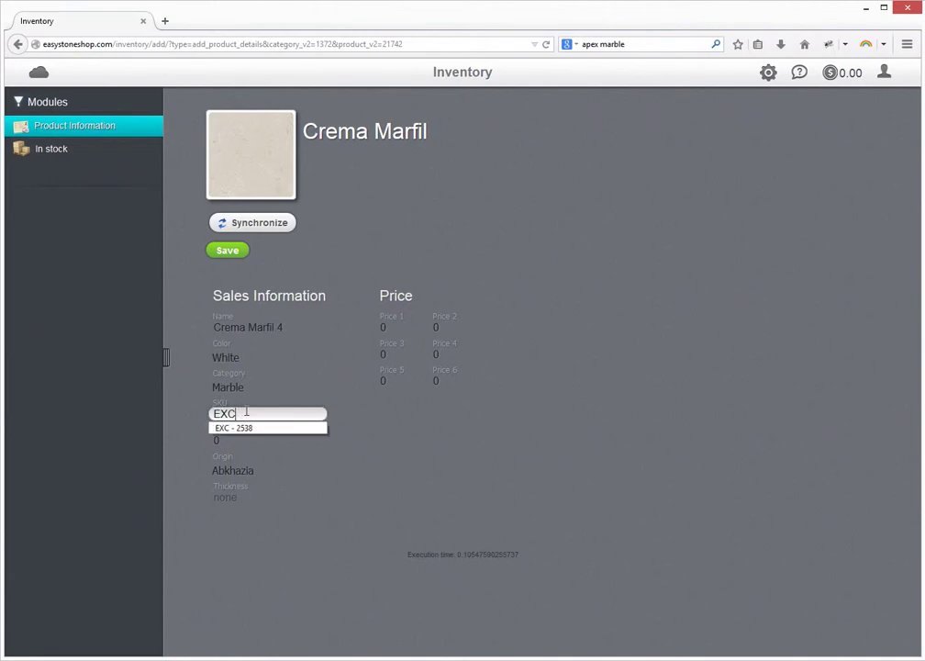
type("- 3456")
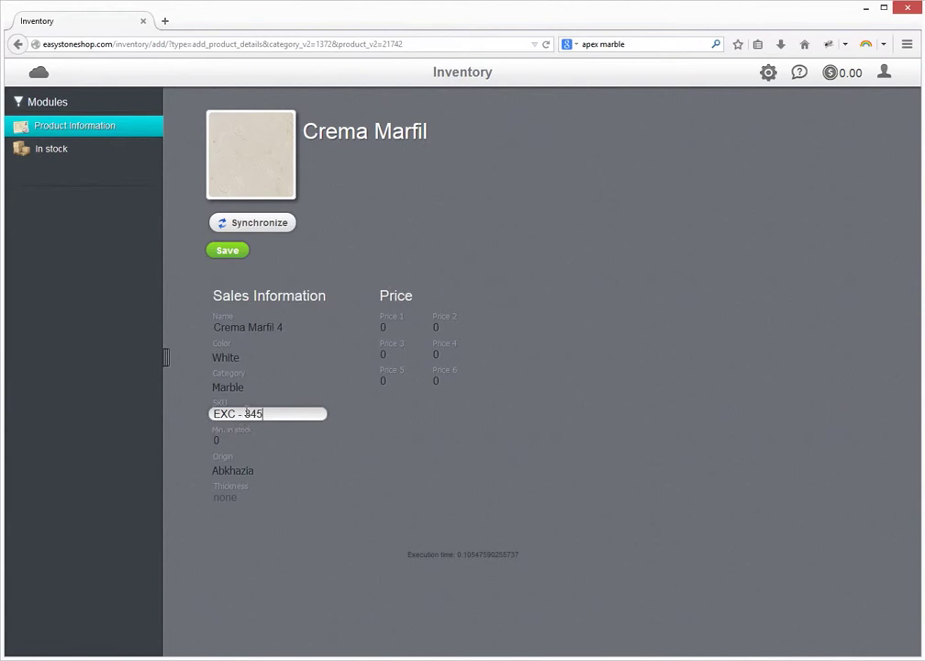
left_click(232, 439)
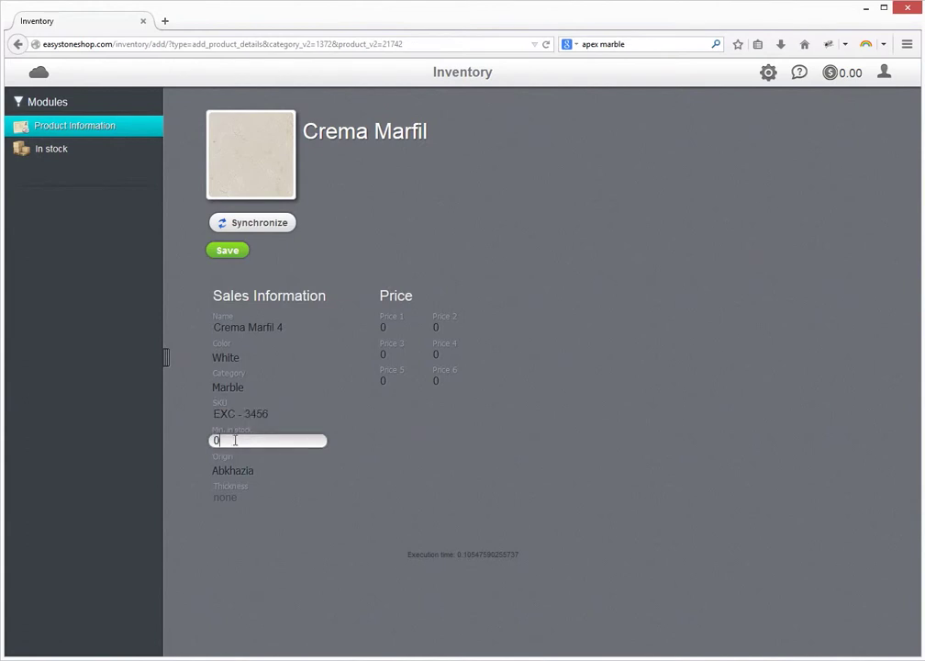
key("BackSpace")
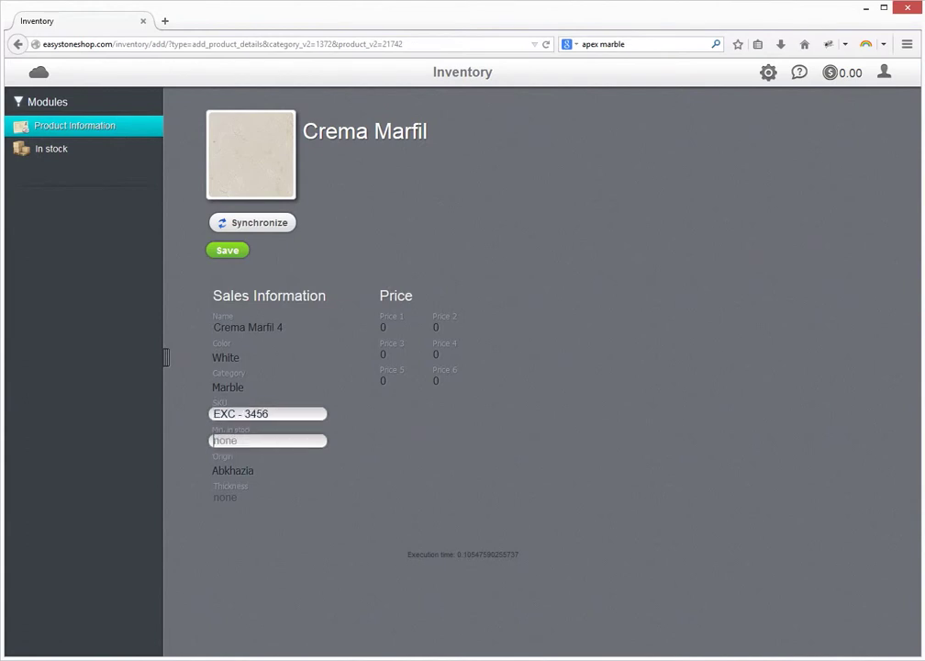
type("50")
Step: Keep origin Abkhazia, set thickness to 3, and save the product
left_click(238, 474)
left_click(238, 473)
left_click(368, 450)
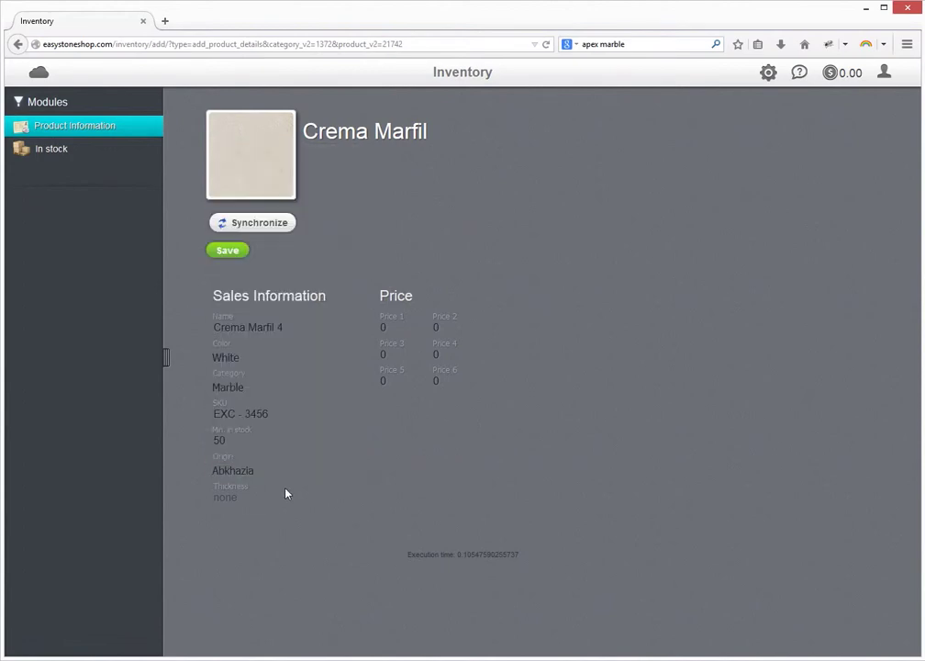
left_click(227, 496)
type("3")
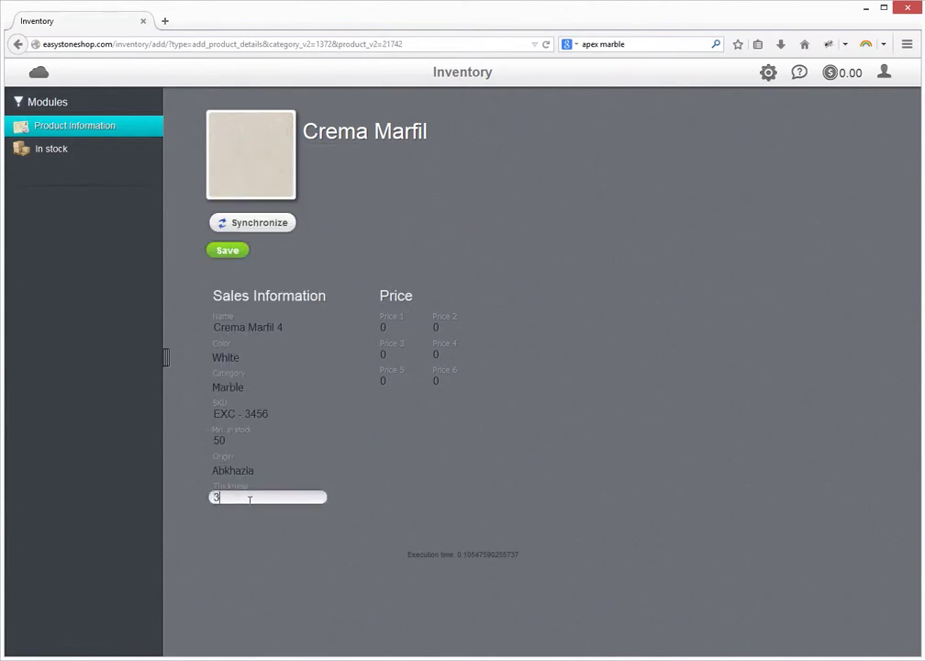
left_click(225, 251)
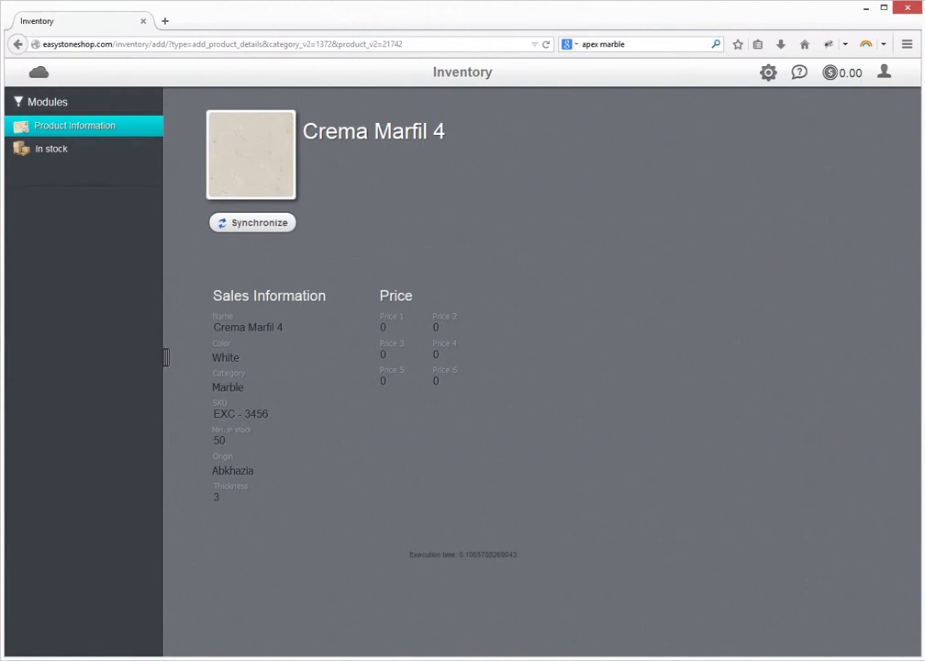
Step: Set Price 1 to 18 and save it
left_click(393, 328)
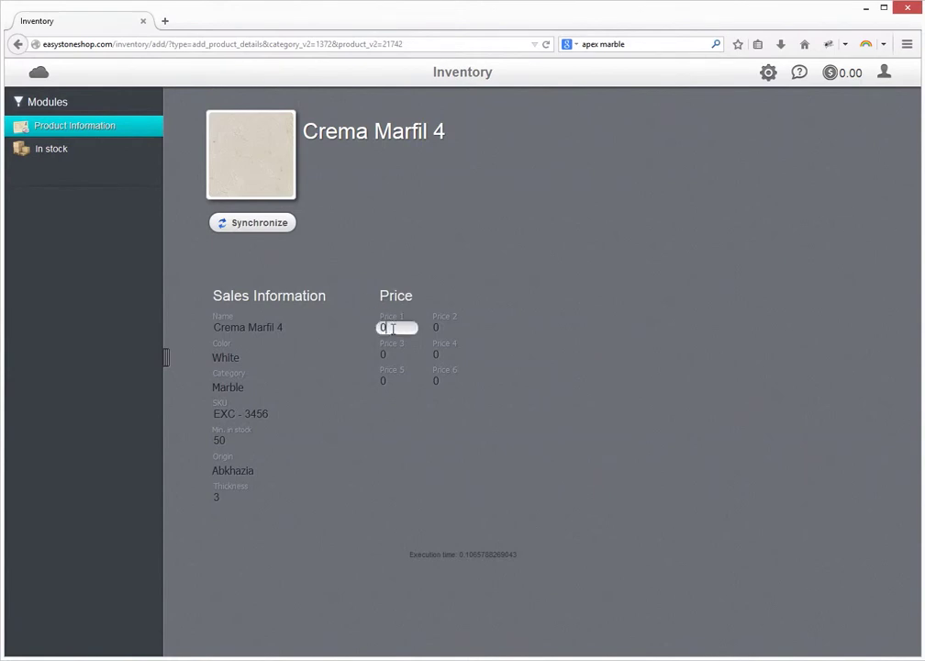
type("18")
left_click(393, 342)
left_click(226, 250)
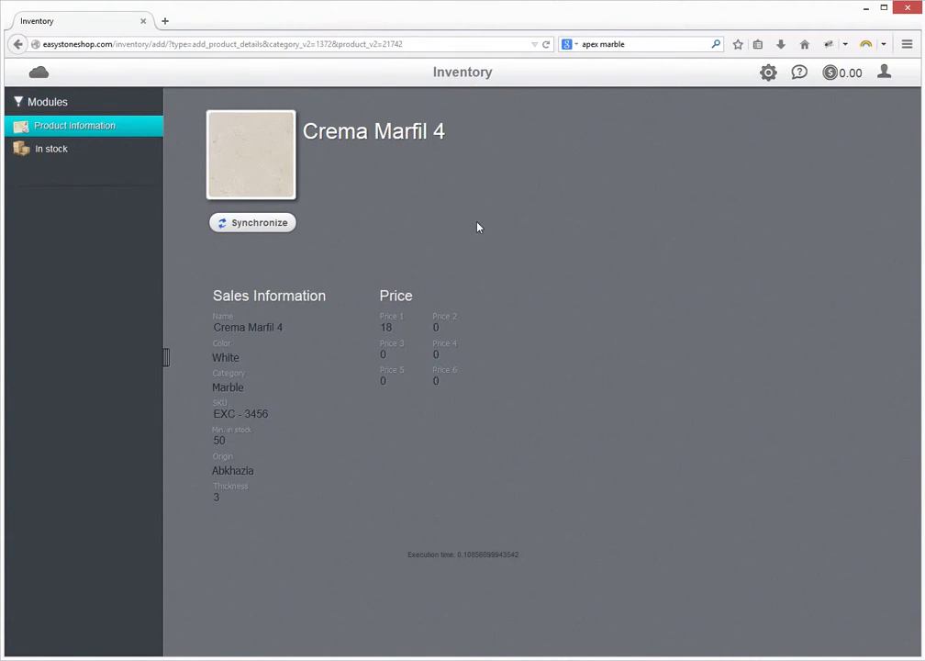
Step: Enter 20 for Price 2 and 22 for Price 3
left_click(387, 328)
left_click(445, 329)
double_click(442, 328)
type("20")
left_click(392, 355)
type("2")
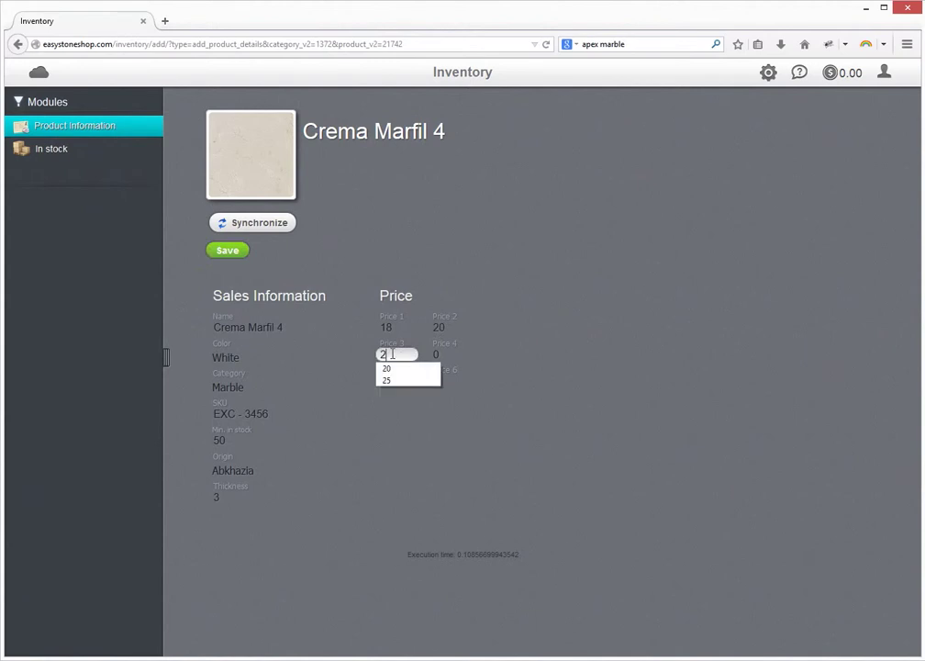
type("2")
Step: Fill in the remaining prices, 26 for Price 5 and 27 for Price 6, and save
left_click(453, 354)
double_click(452, 354)
type("2")
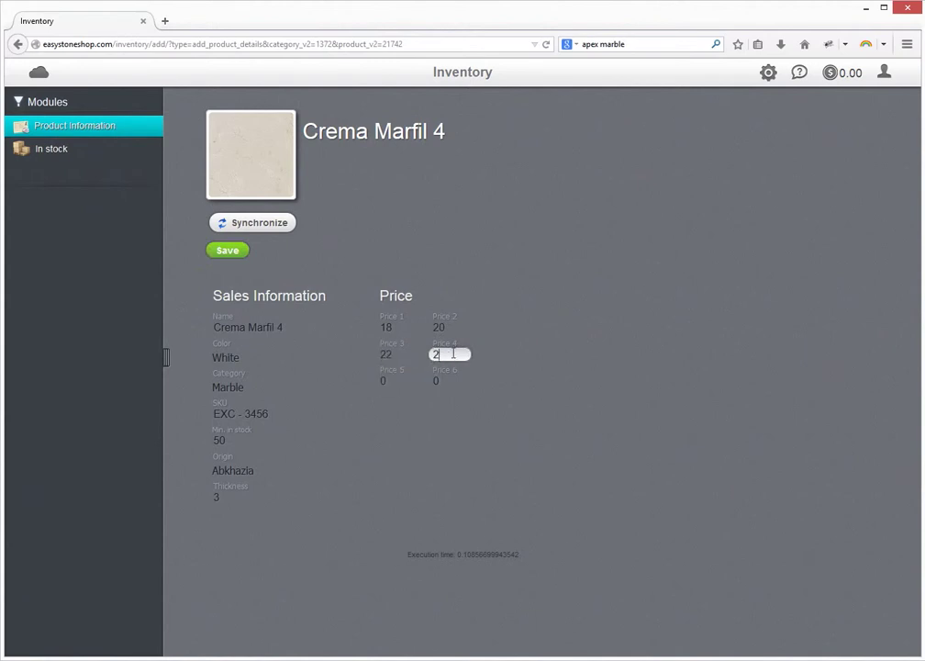
key("Tab")
type("26")
left_click(447, 382)
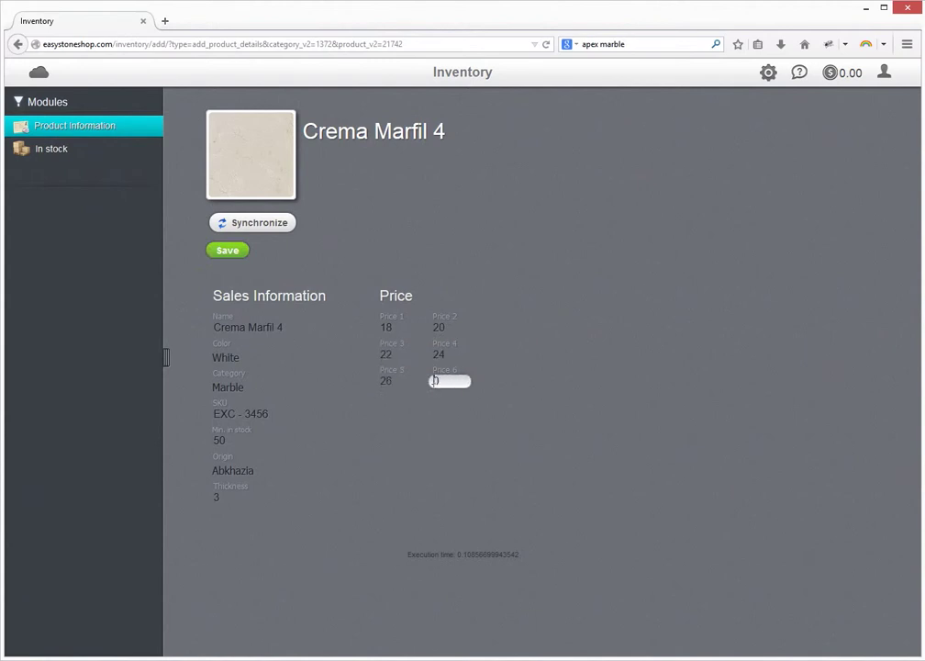
type("27")
left_click(226, 252)
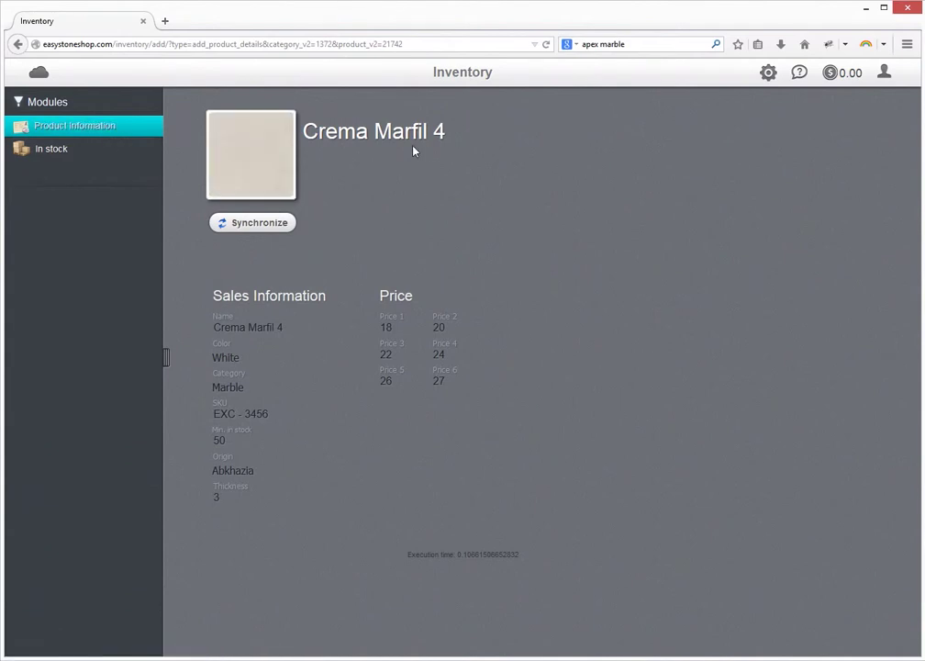
left_click(253, 150)
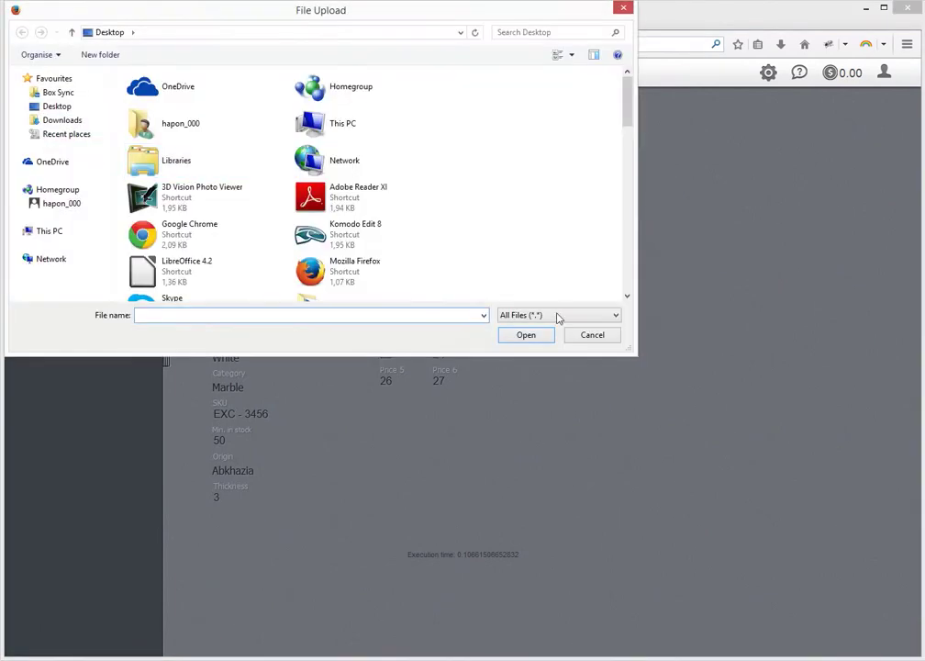
left_click(592, 335)
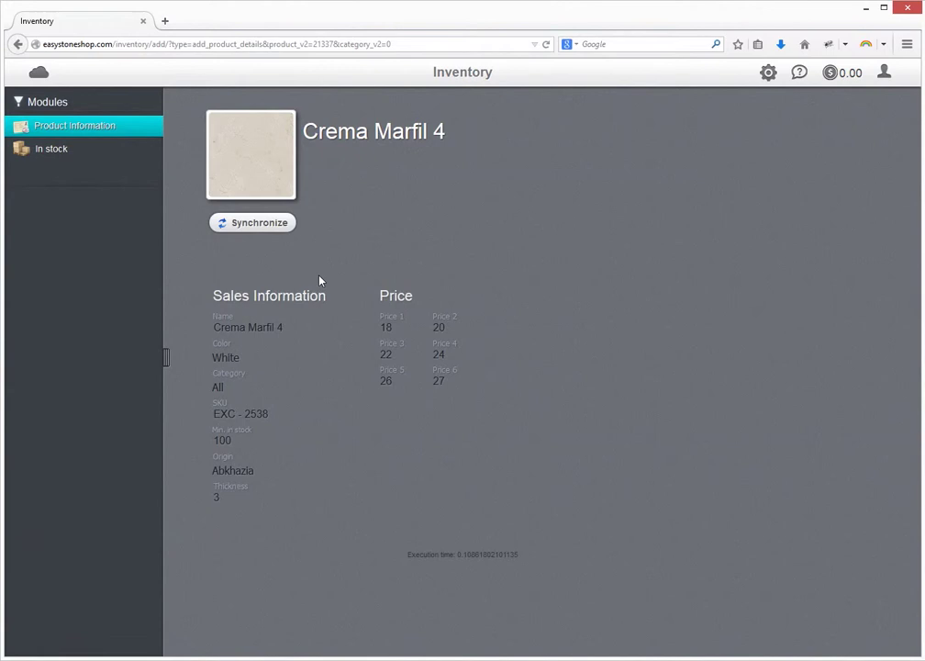
Step: Show Crema Marfil 4's In stock units, listing warehouse slabs 11979 and 11978
left_click(57, 150)
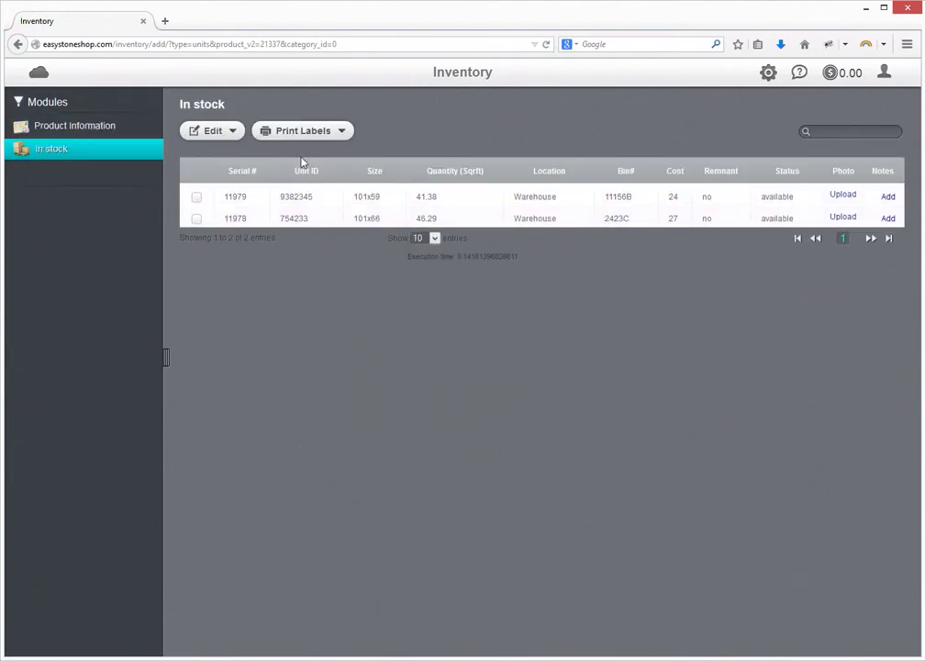
left_click(229, 132)
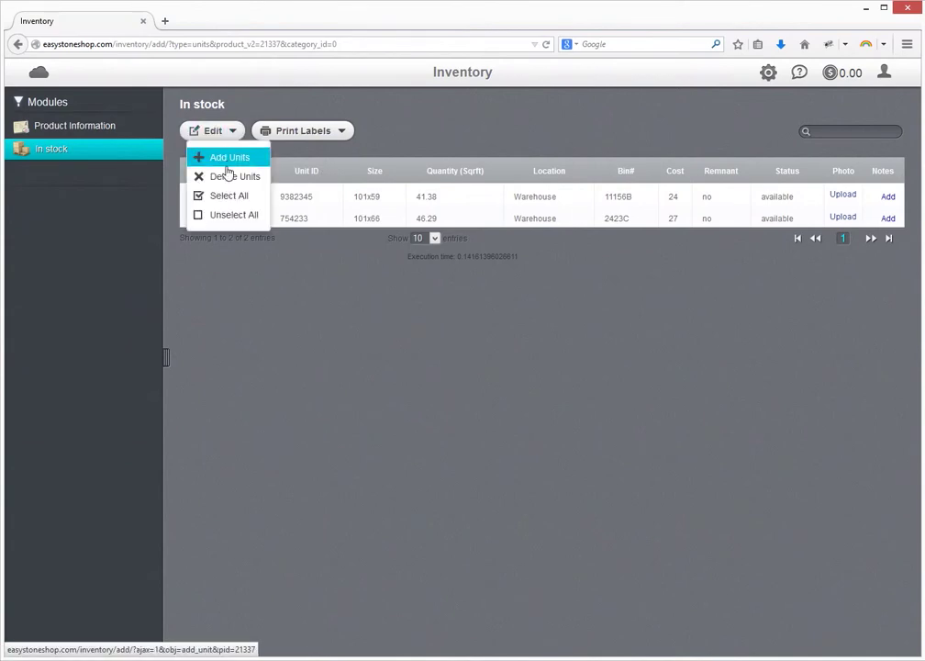
left_click(233, 134)
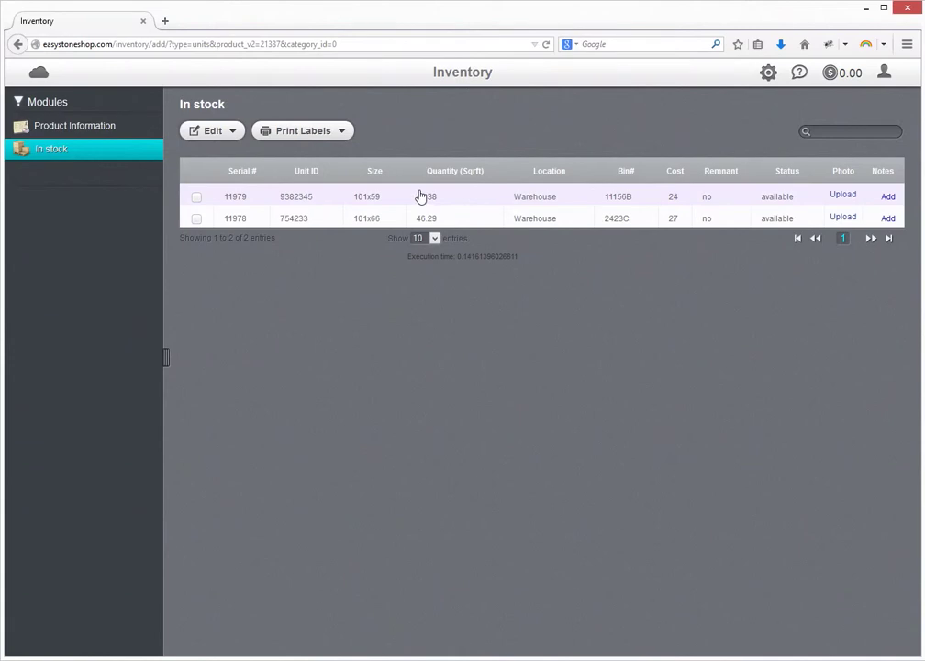
left_click(38, 72)
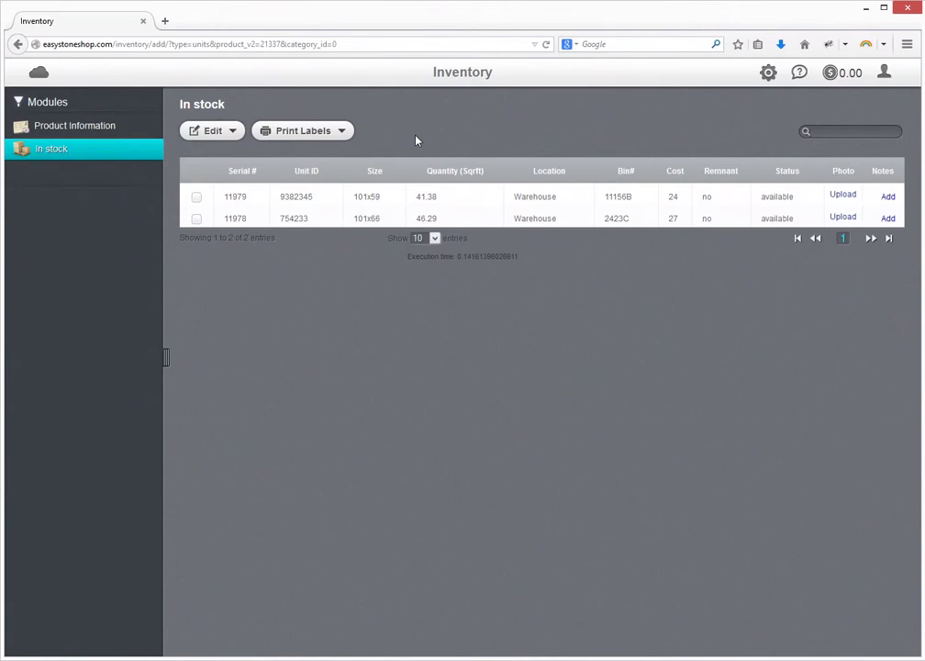
left_click(281, 127)
Step: Upload the Crema Marfil slab jpg from Pictures to unit 11979 and preview it
left_click(841, 195)
left_click(49, 230)
double_click(322, 143)
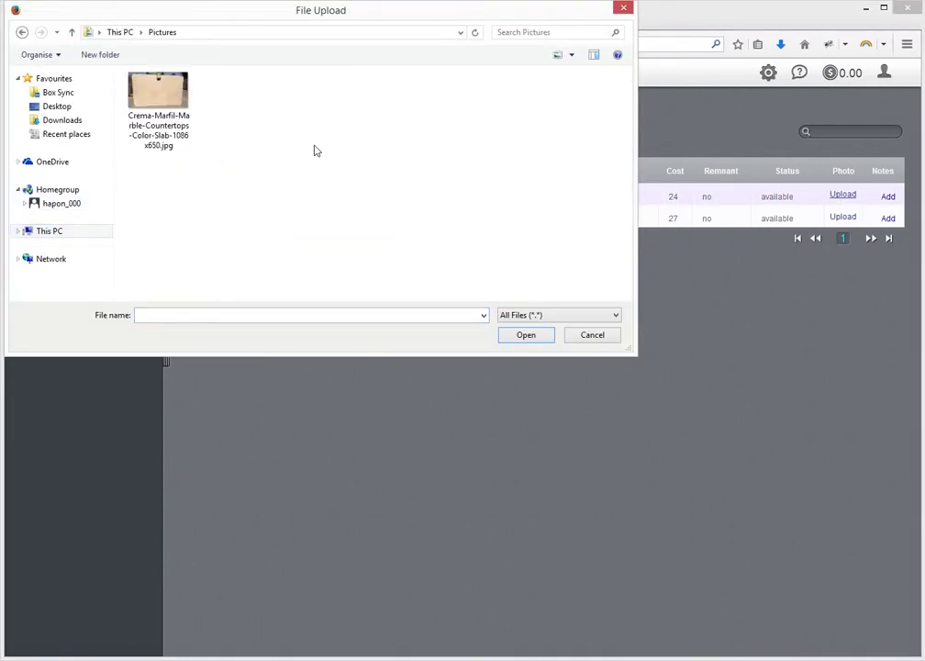
left_click(158, 101)
left_click(530, 338)
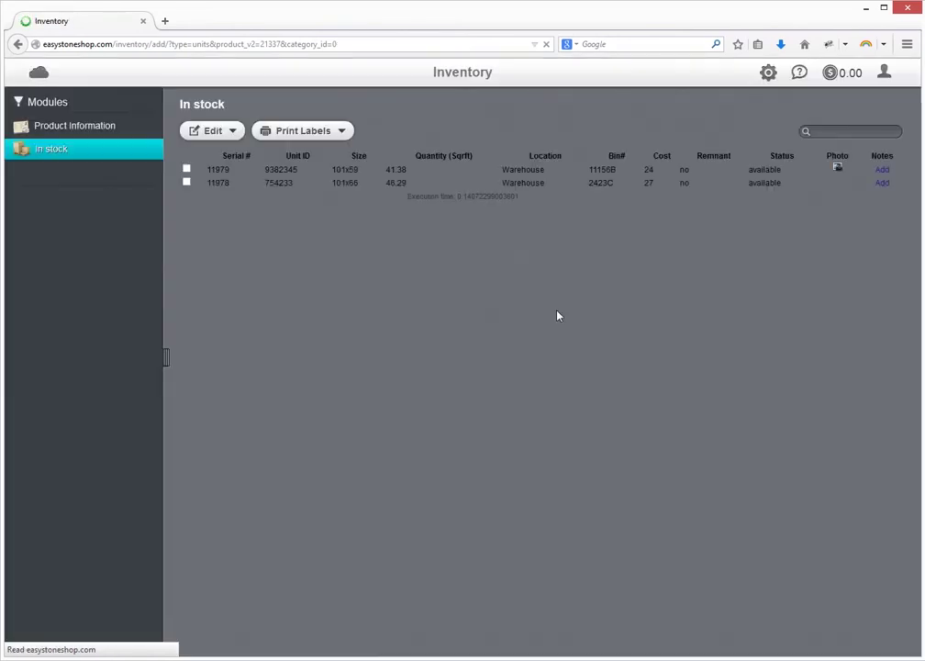
left_click(843, 190)
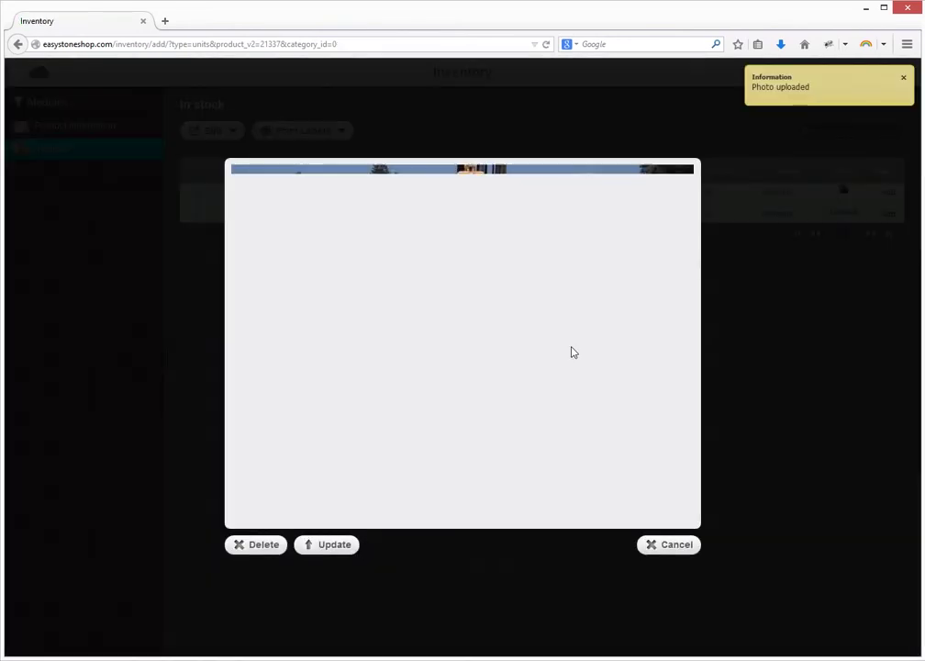
left_click(667, 545)
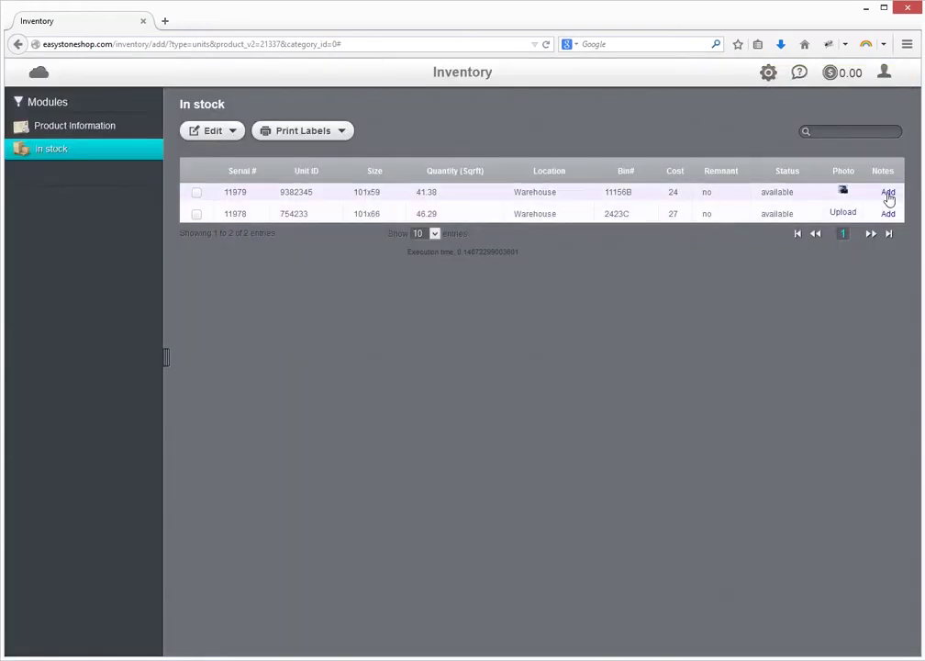
Step: Add and save a note on unit 11979, then open its Unit Details
left_click(888, 193)
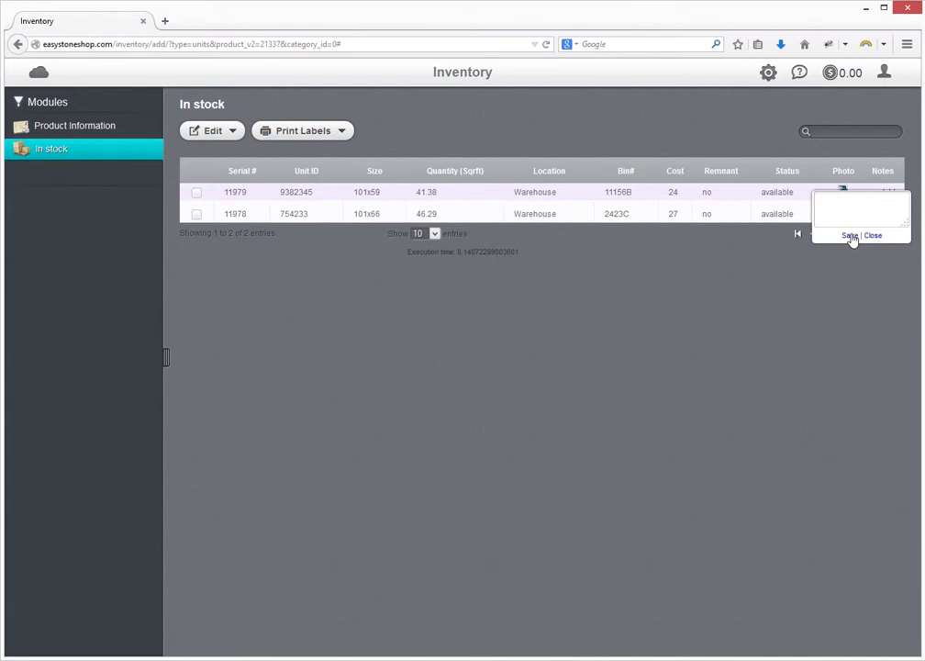
left_click(850, 236)
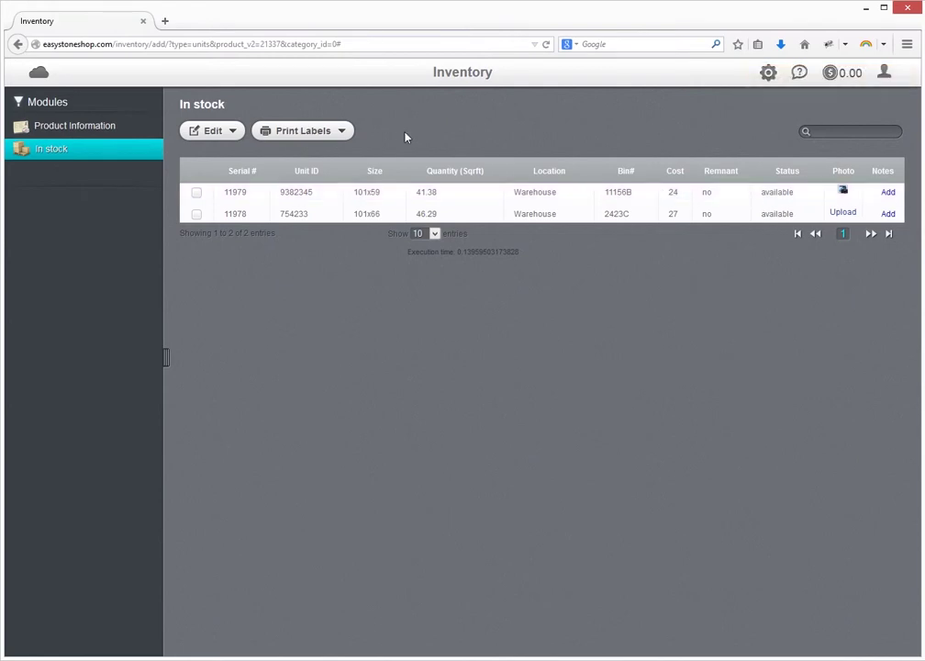
left_click(291, 192)
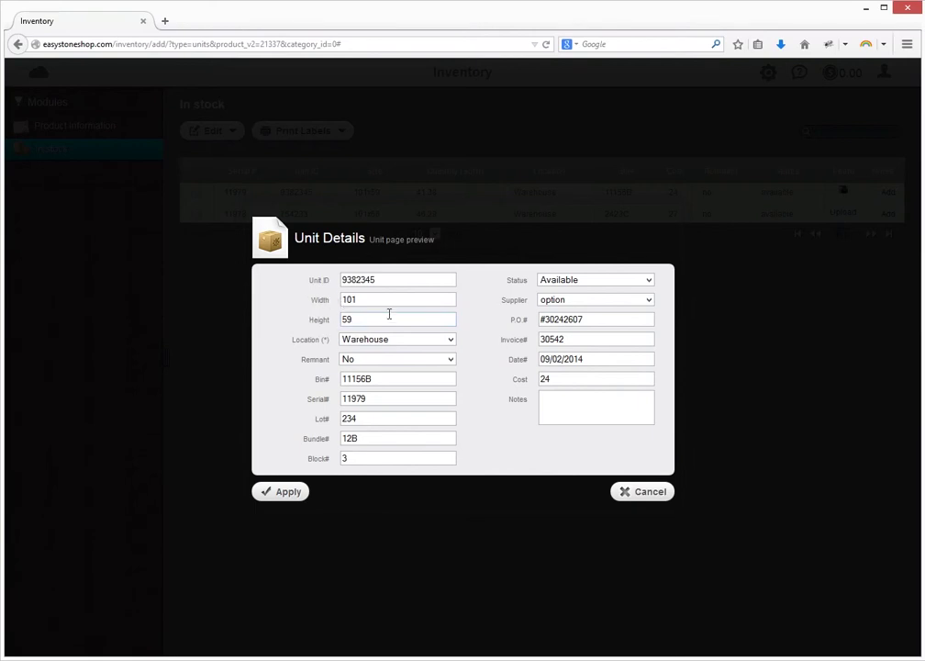
Step: Keep unit 11979 in Warehouse, not a remnant, dated 09/02/2014, and apply the details
left_click(422, 342)
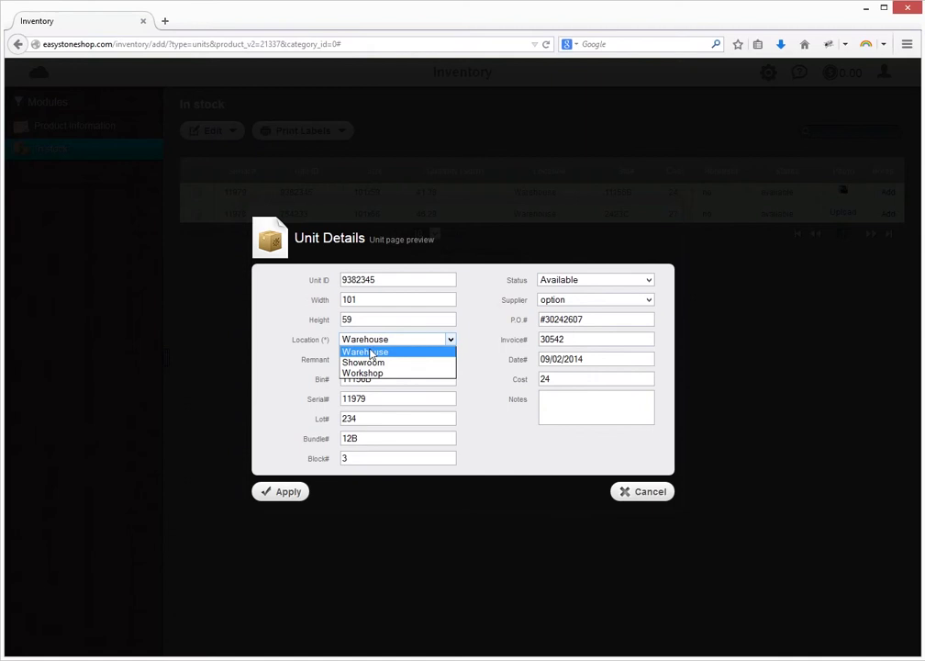
left_click(371, 350)
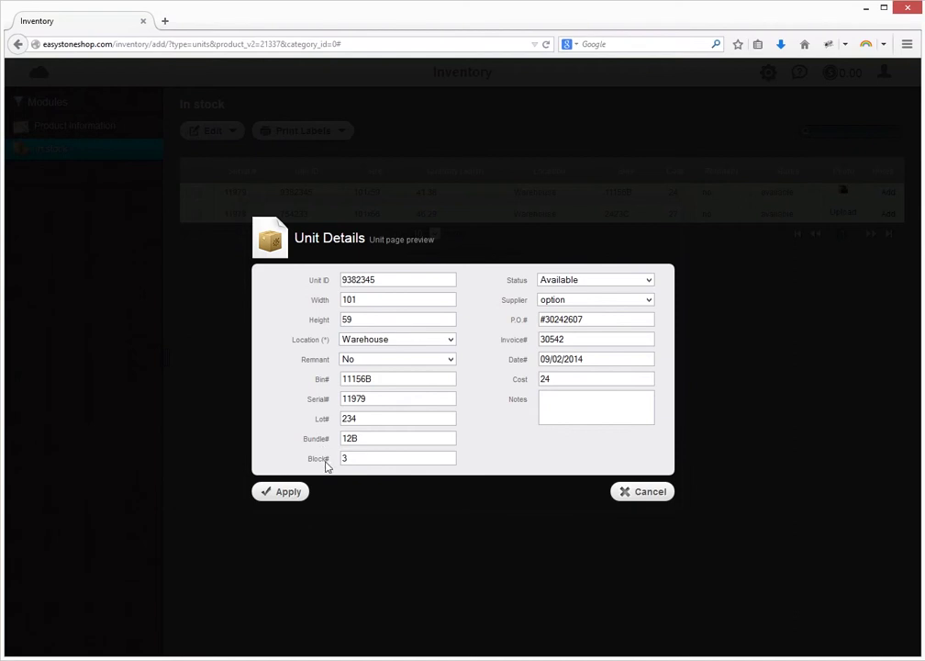
left_click(388, 363)
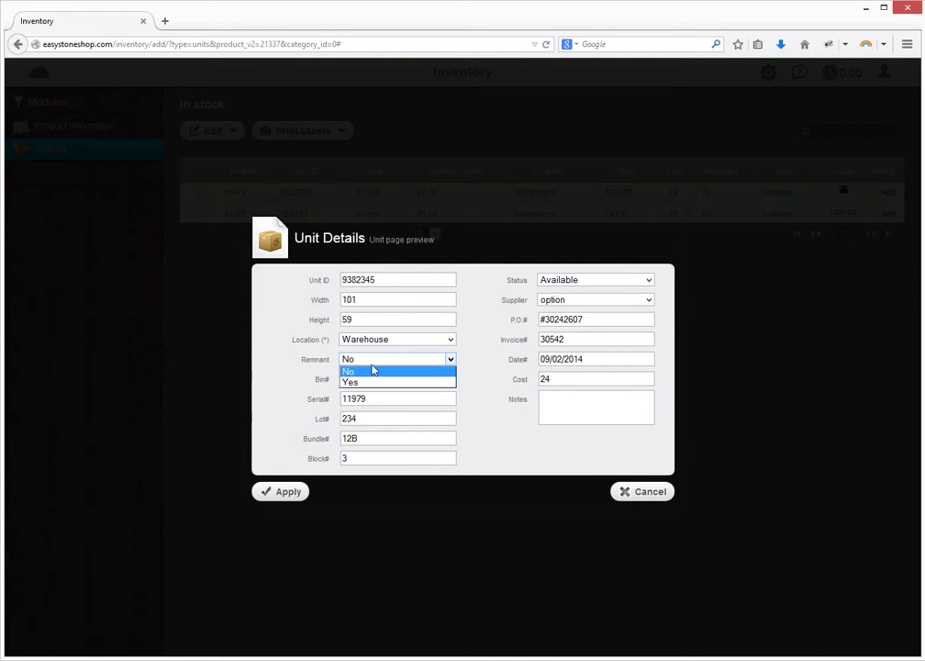
left_click(373, 370)
left_click(559, 358)
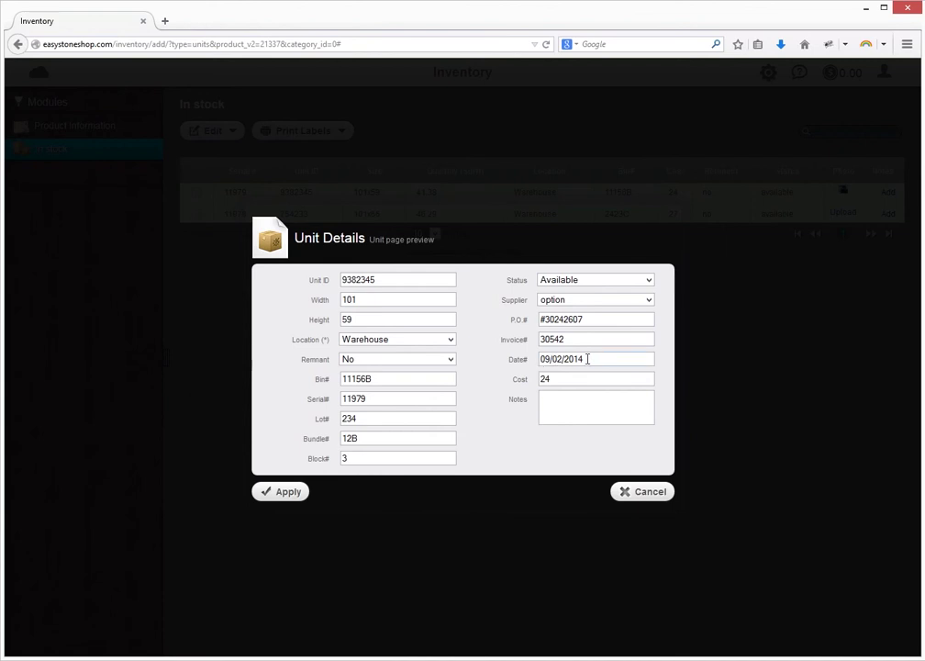
left_click(284, 491)
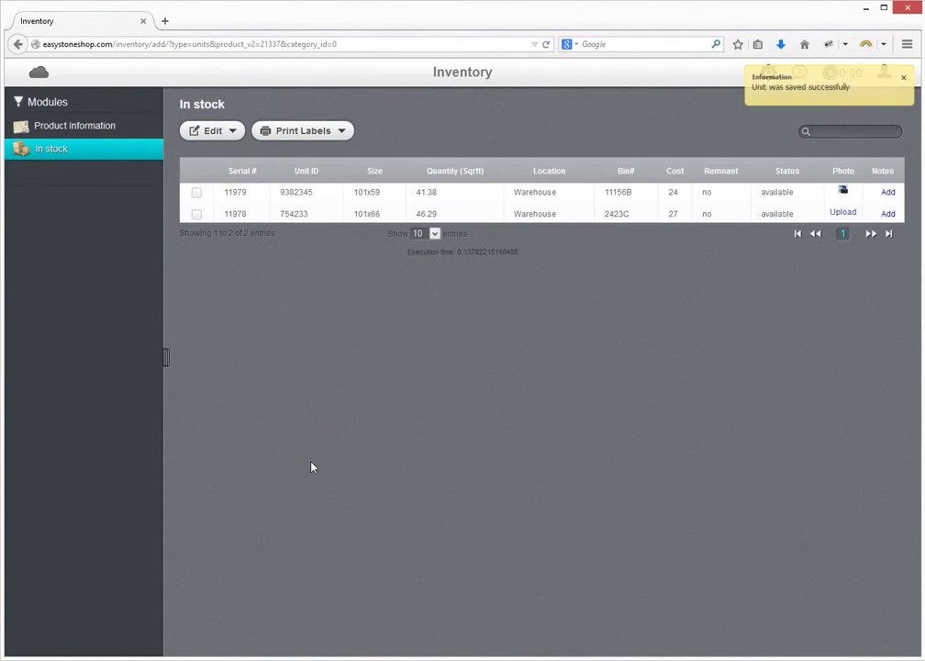
Step: Select slab unit 11979 and print its QR & Bar code tag label
left_click(197, 192)
left_click(284, 135)
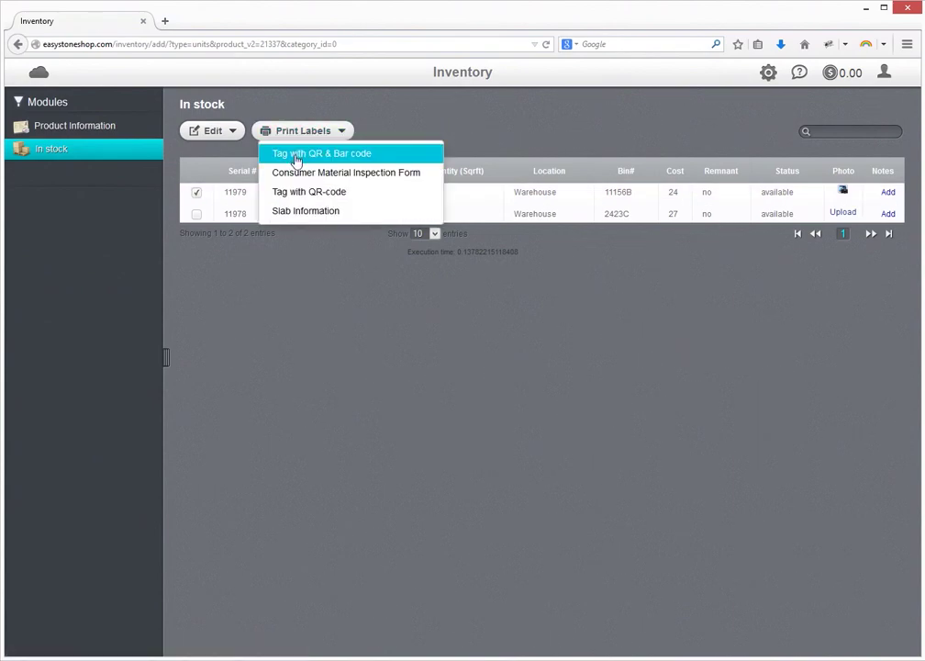
left_click(314, 131)
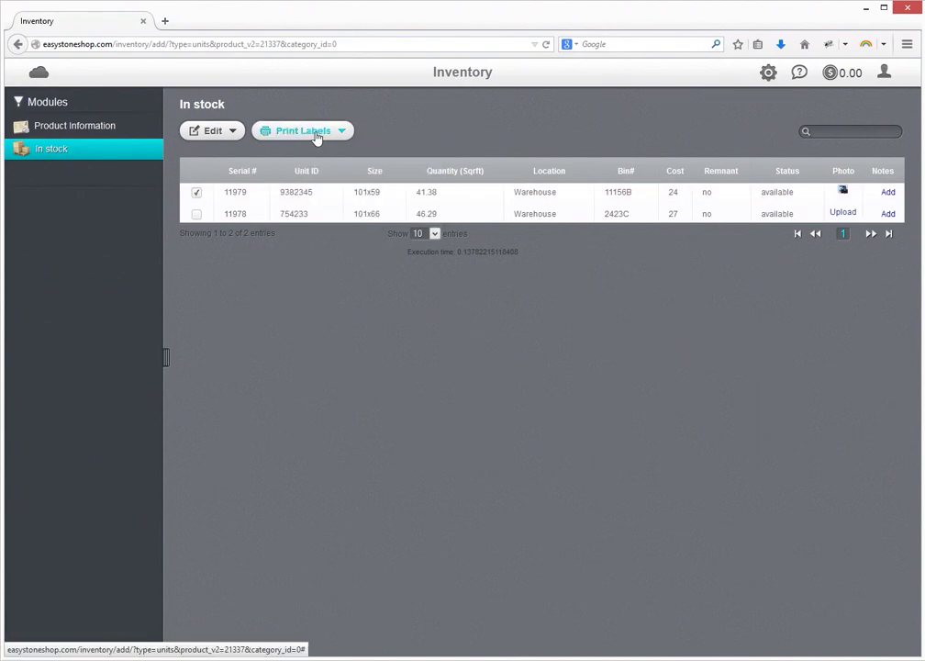
left_click(316, 135)
left_click(410, 124)
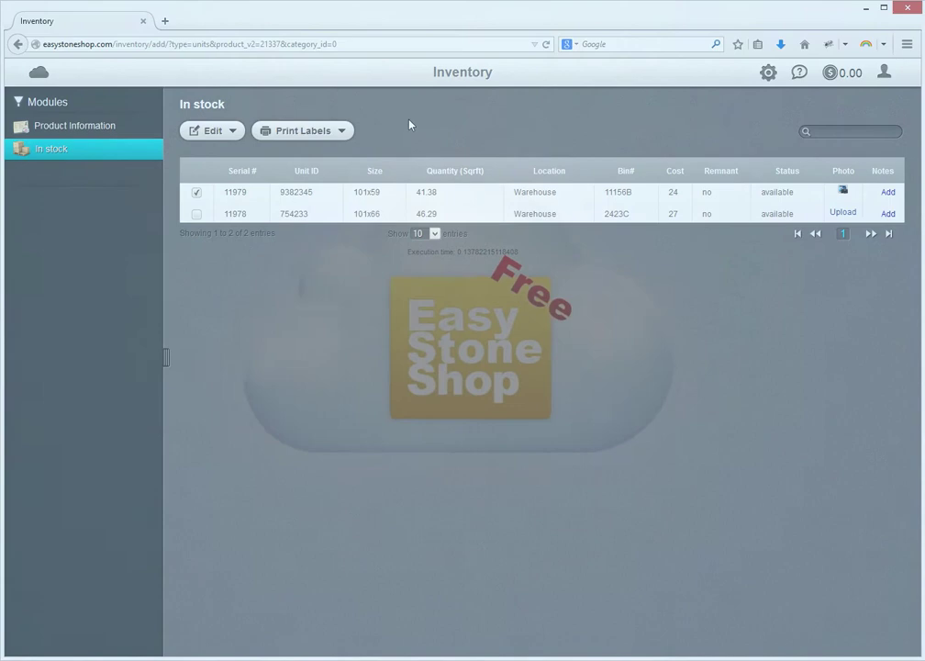